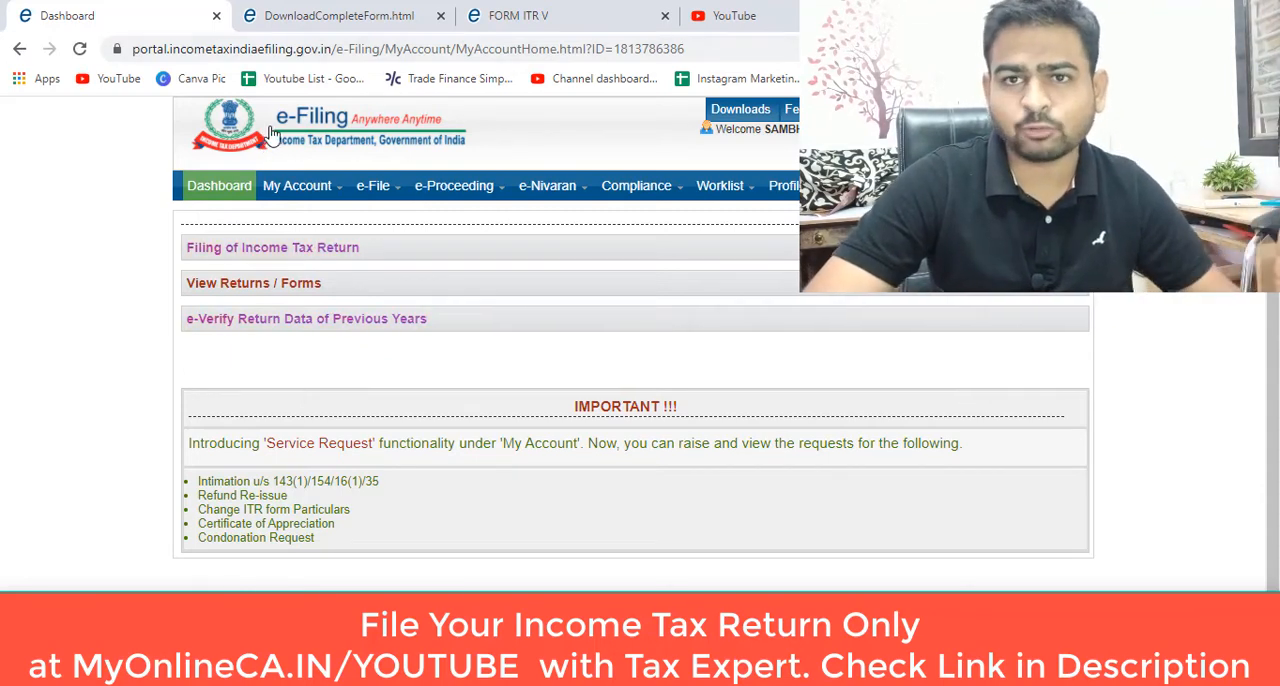
Step: Go to the TRACES Form 26AS tax credit page, agreeing to the usage and acceptance of Form 16 / 16A
mouse_move(297, 186)
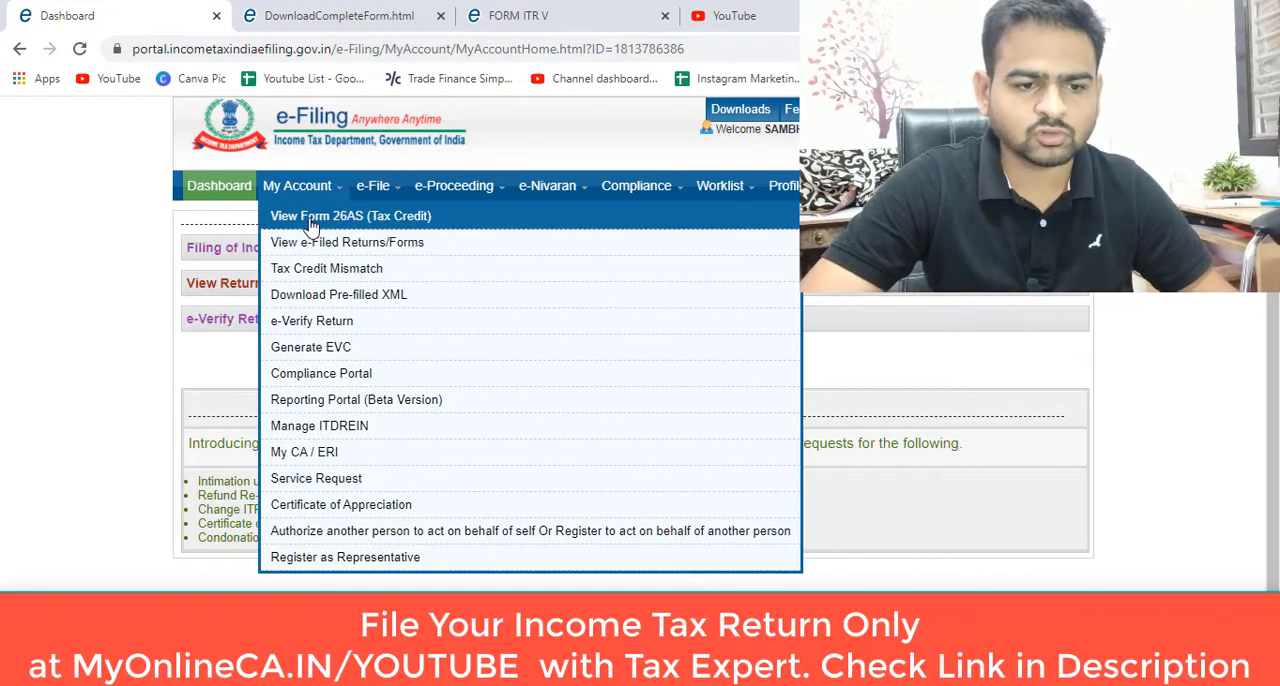
left_click(311, 226)
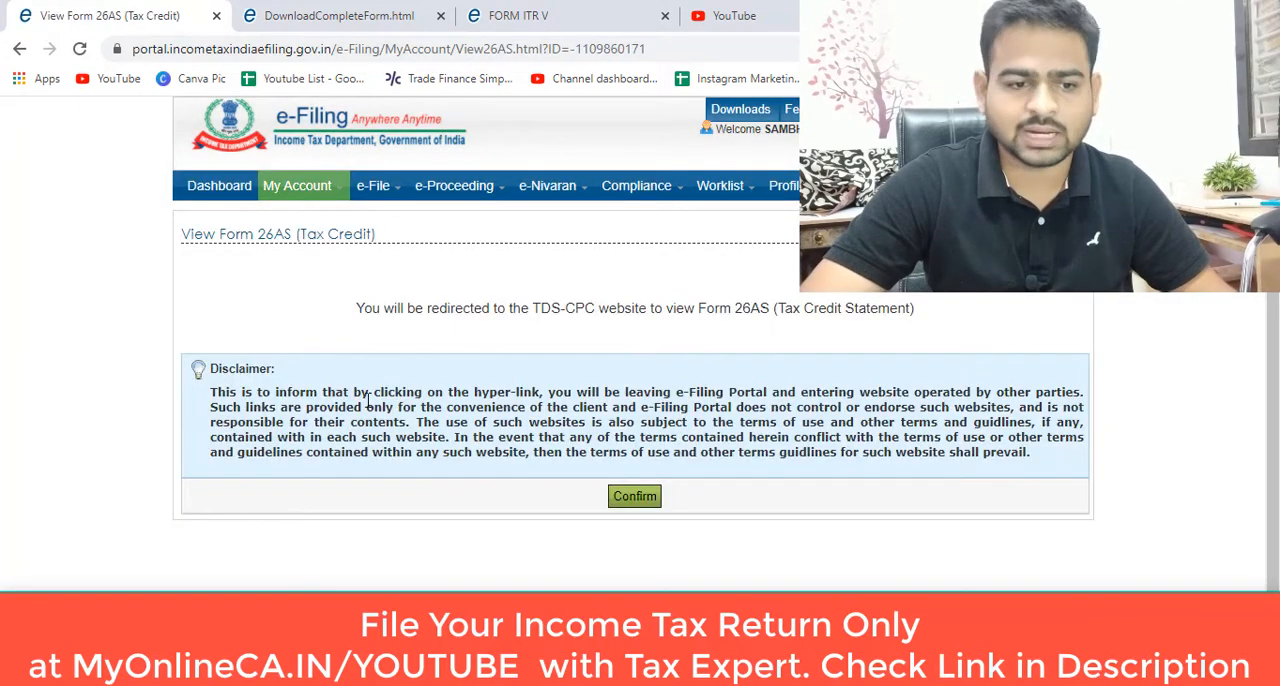
left_click(634, 496)
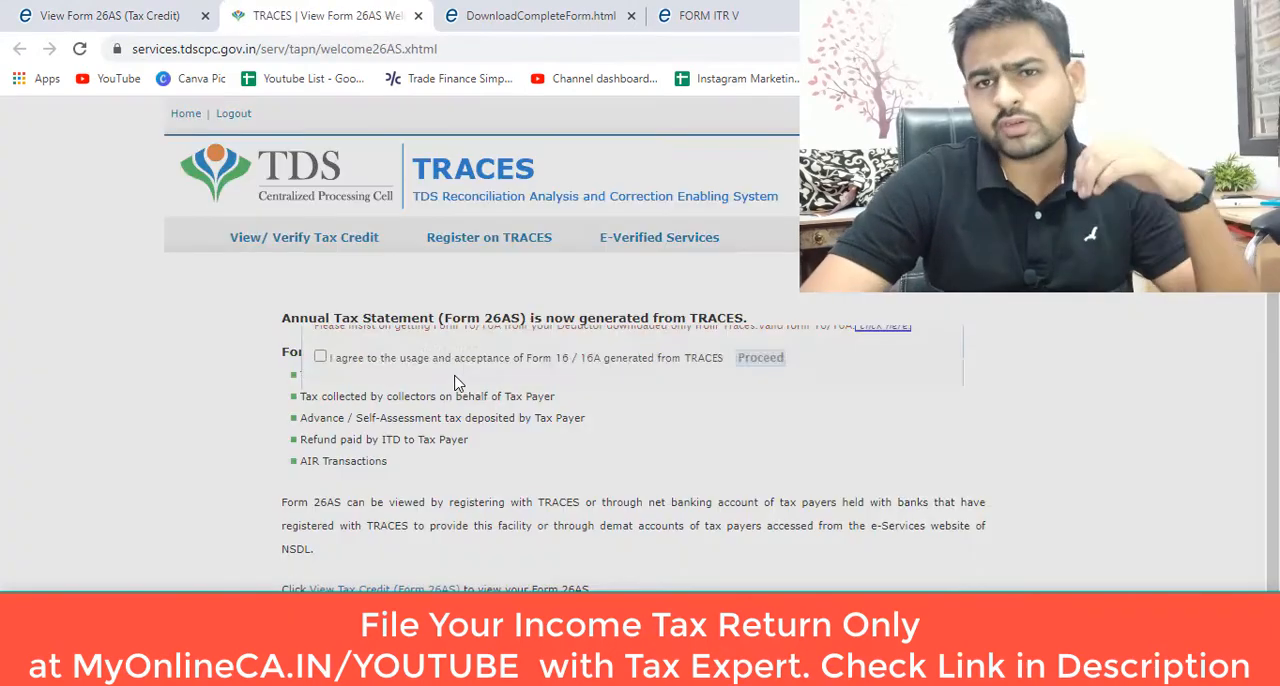
left_click(320, 395)
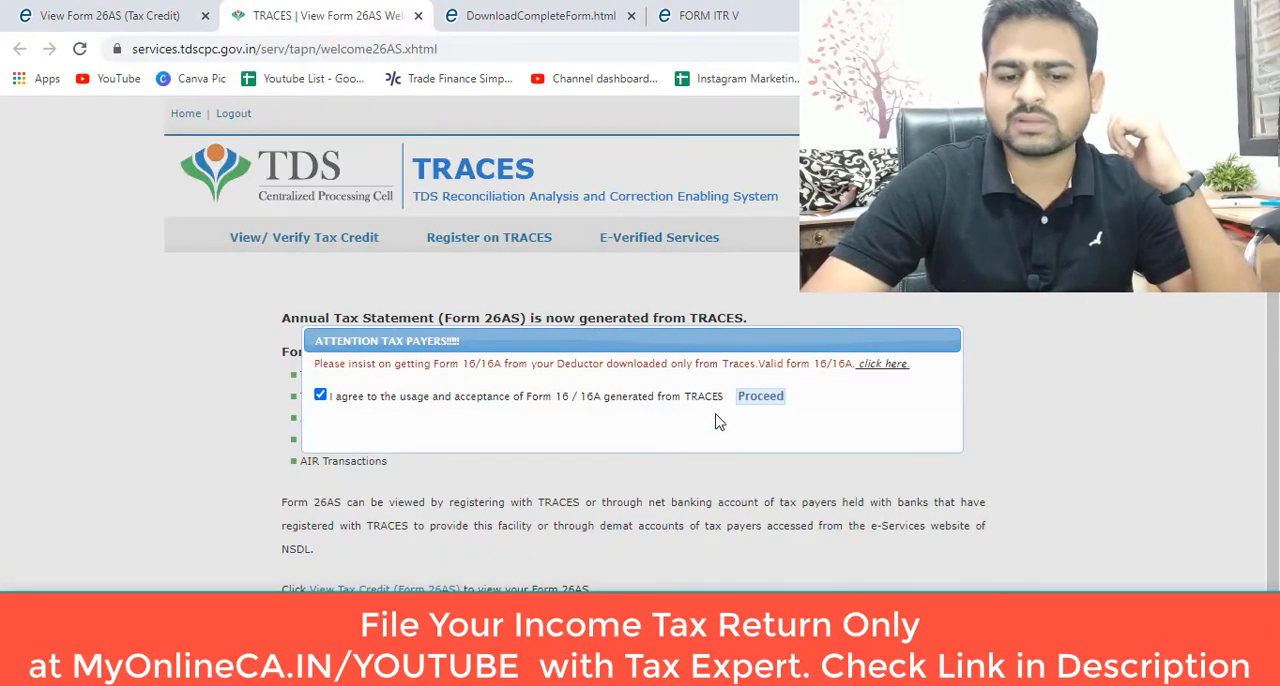
left_click(758, 398)
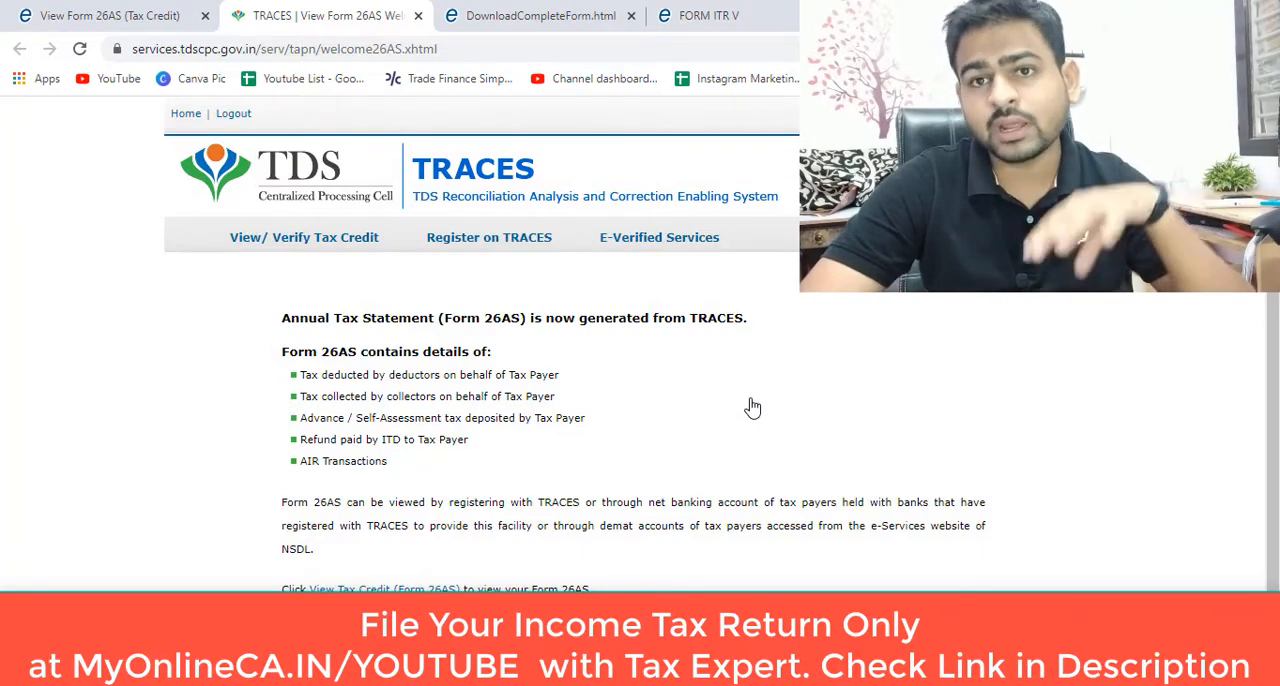
scroll(554, 409, "down", 1)
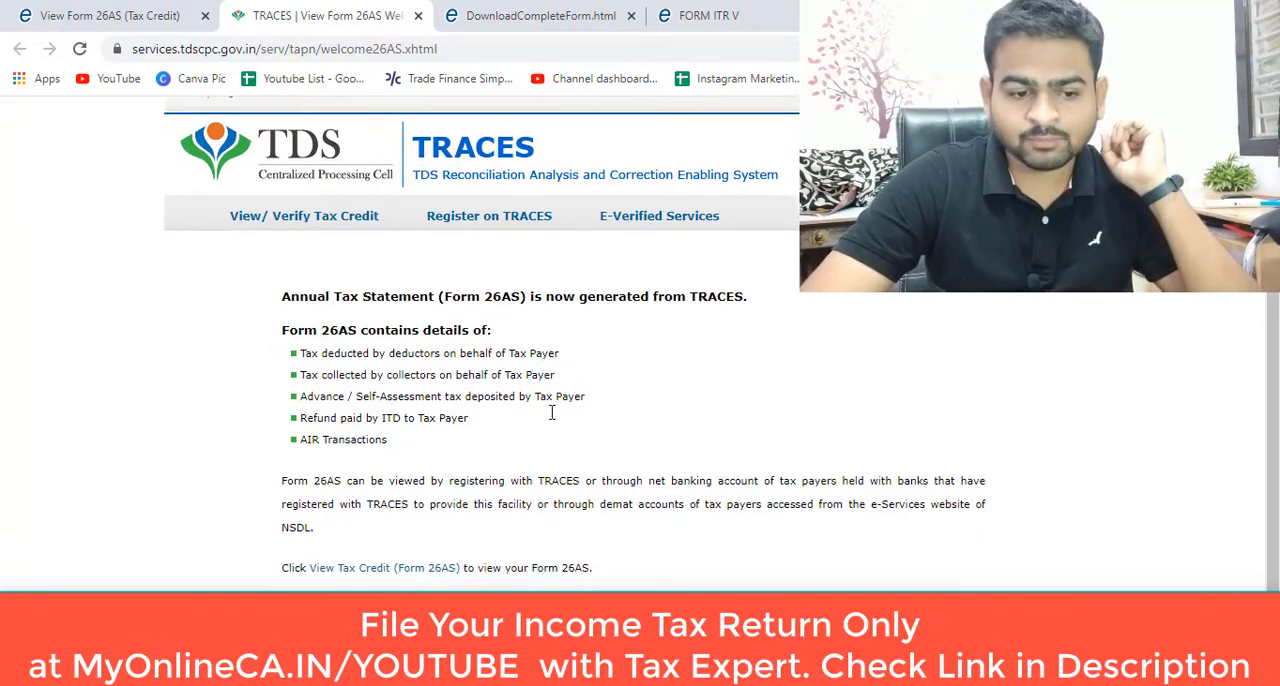
left_click(390, 540)
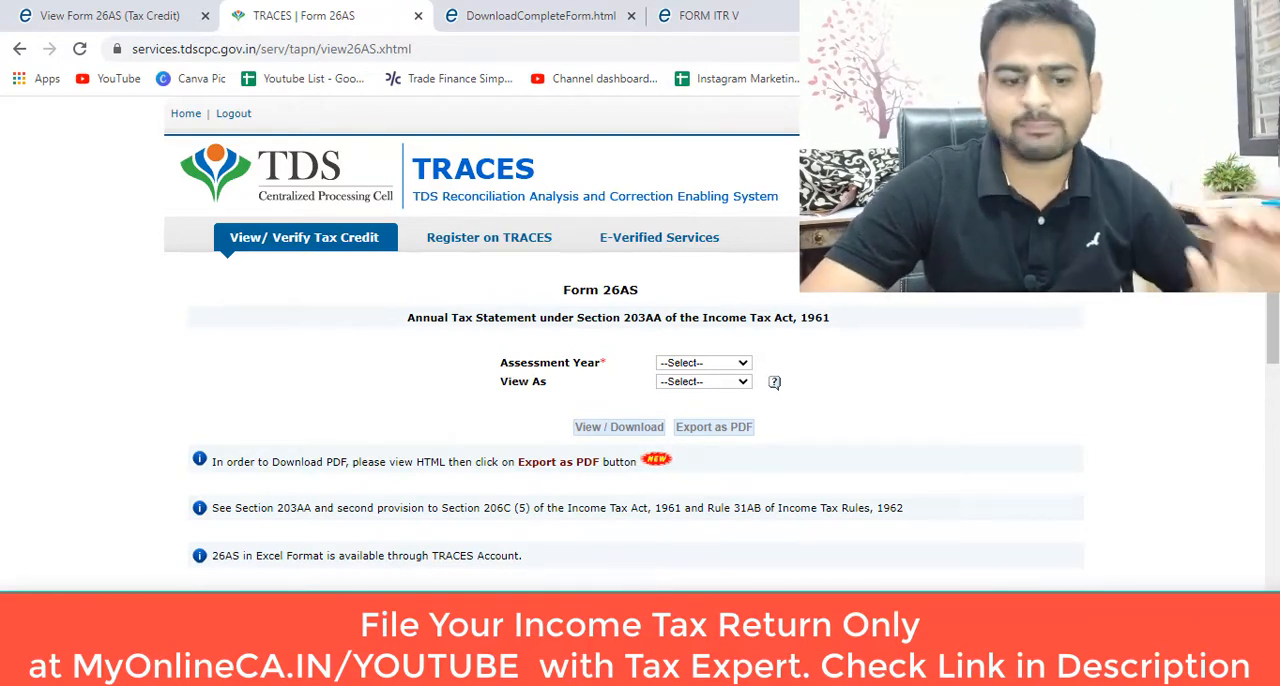
Step: Display the Form 26AS statement for assessment year 2020-21 in HTML format
left_click(716, 366)
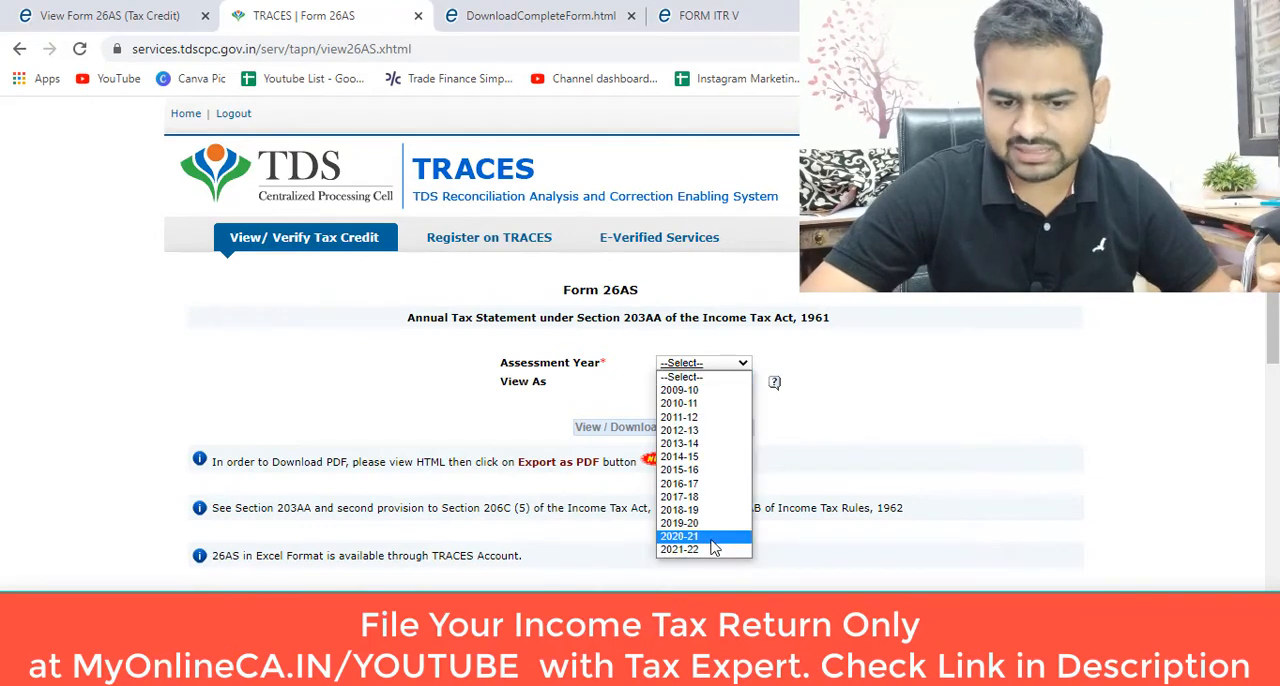
left_click(712, 540)
left_click(729, 381)
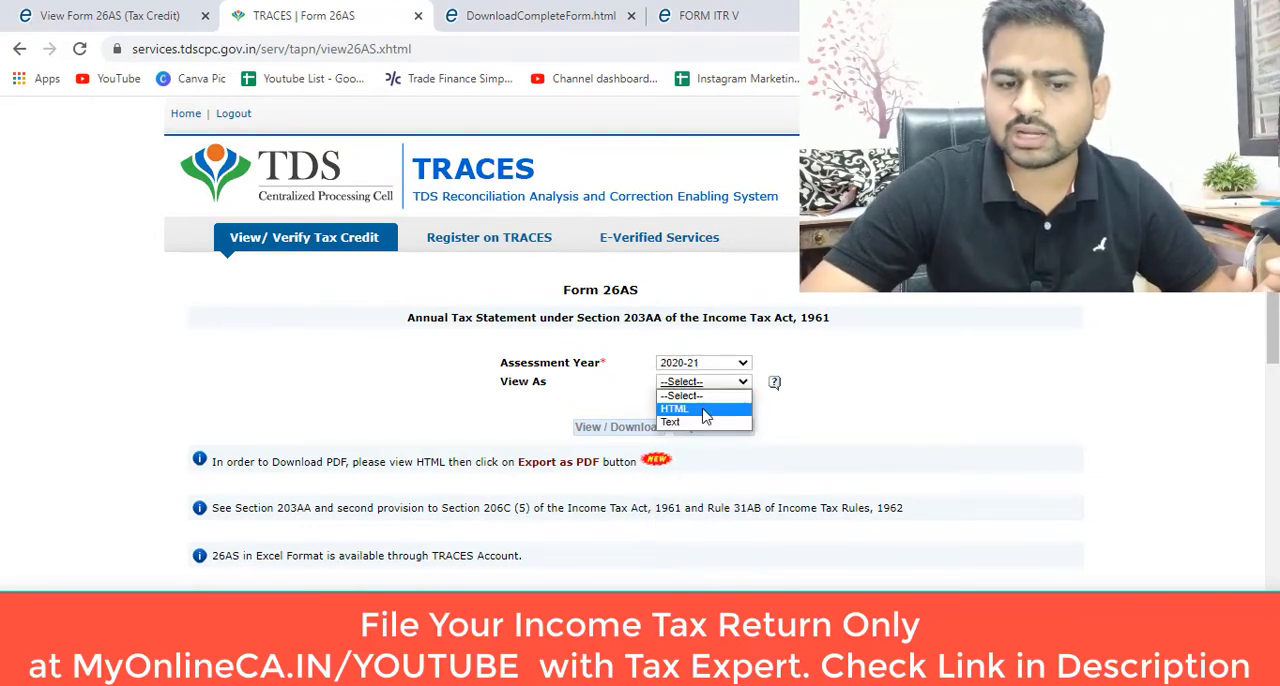
left_click(704, 410)
left_click(610, 432)
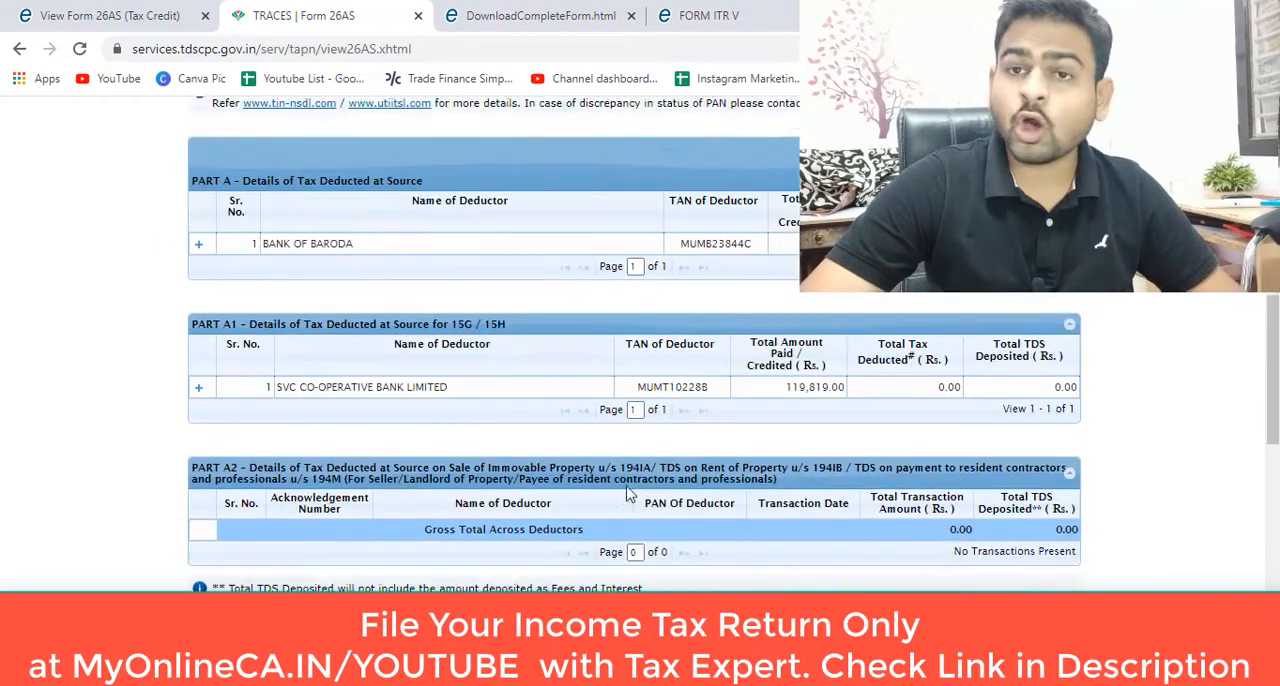
Step: Review the assessee details in the statement and expand the Bank of Baroda transactions under Part A
scroll(629, 487, "down", 1)
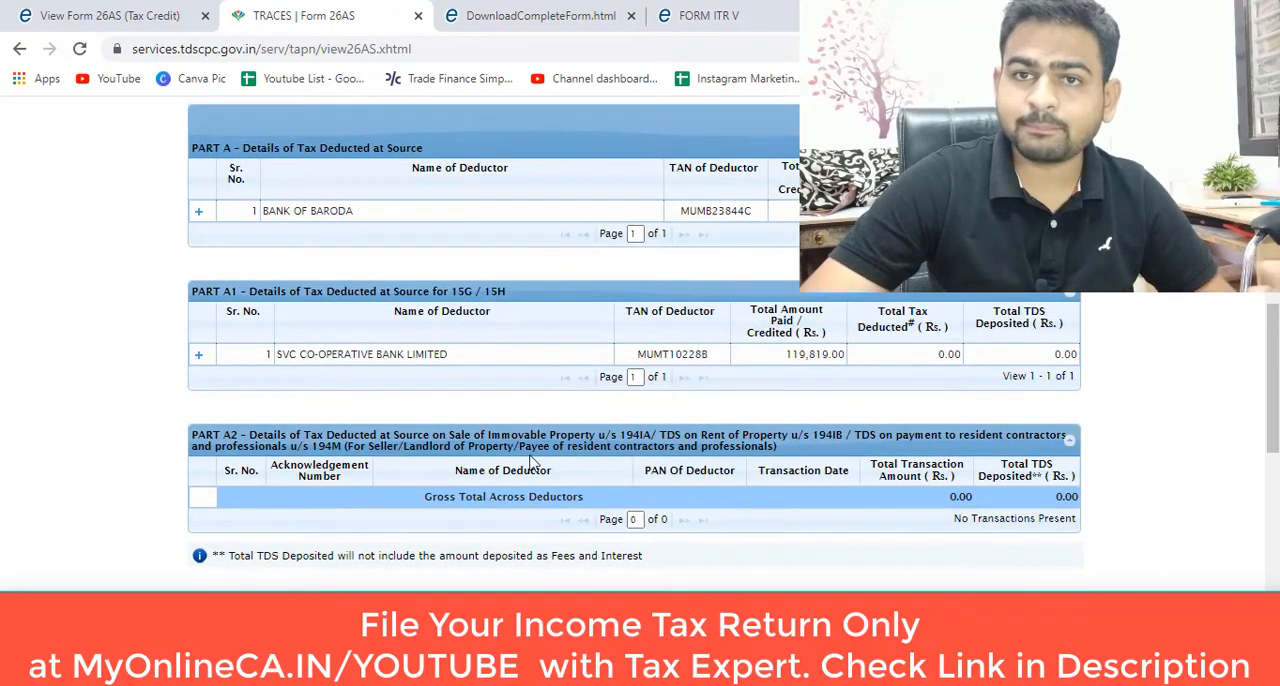
scroll(360, 401, "up", 2)
scroll(340, 410, "up", 3)
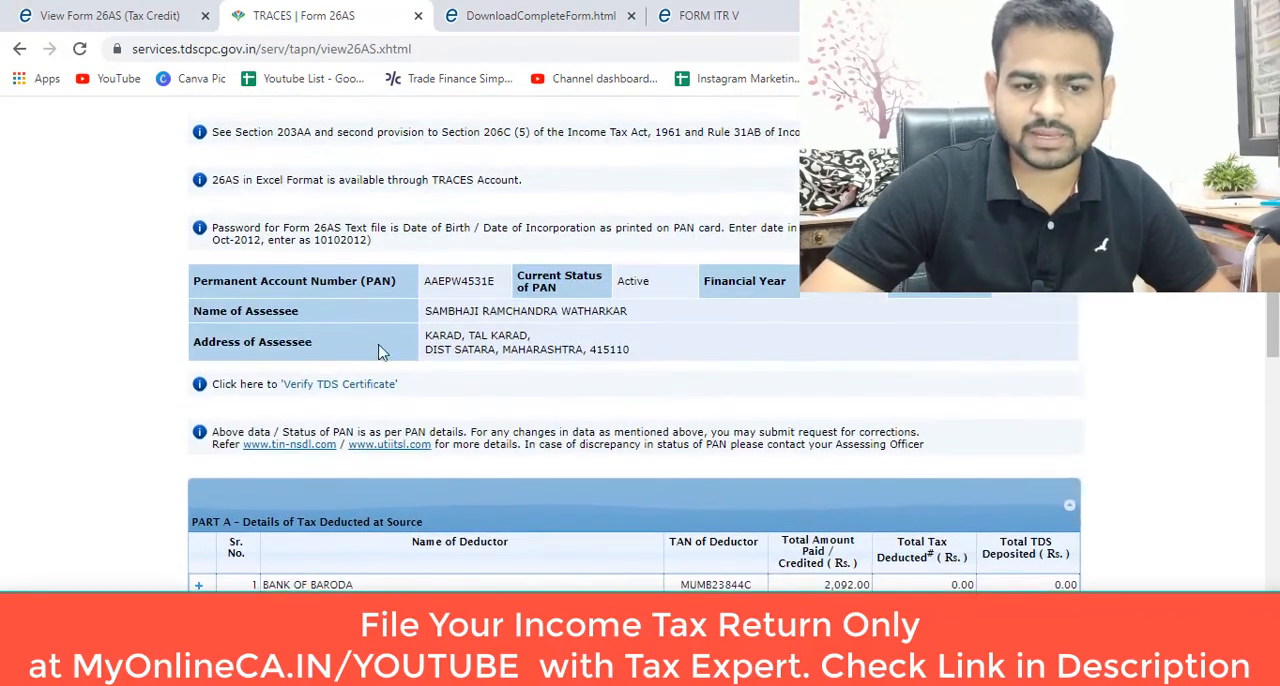
scroll(333, 402, "down", 5)
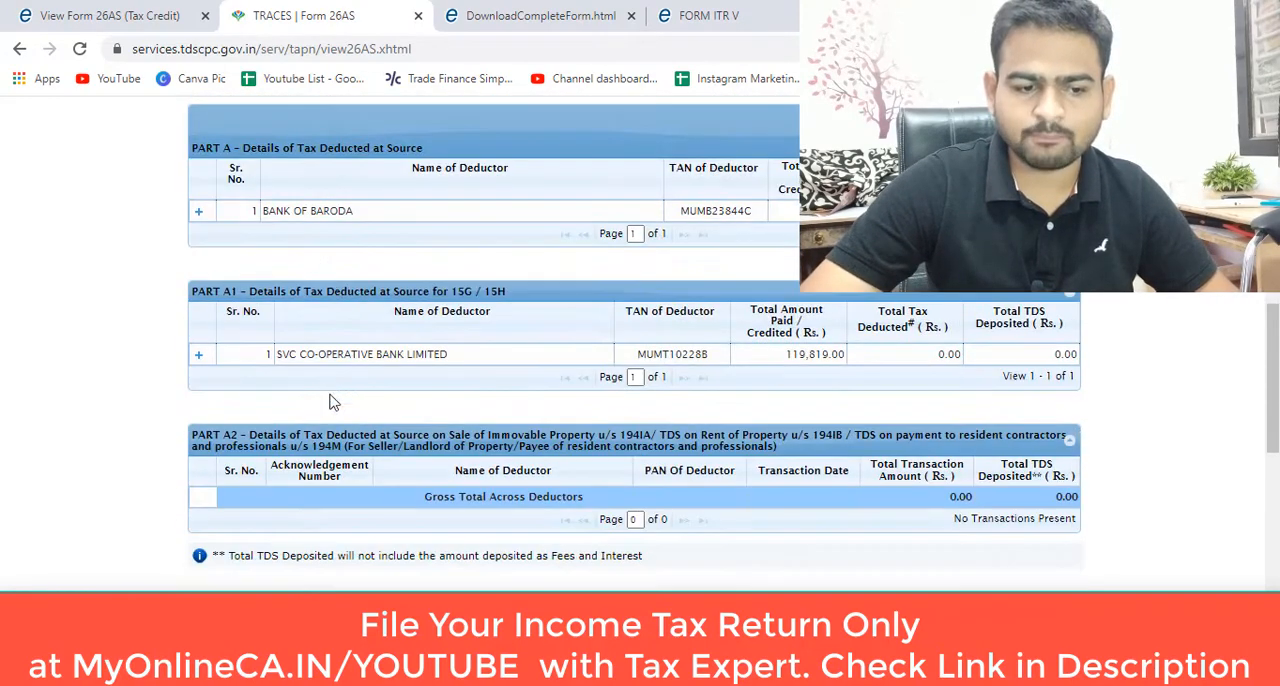
left_click(198, 214)
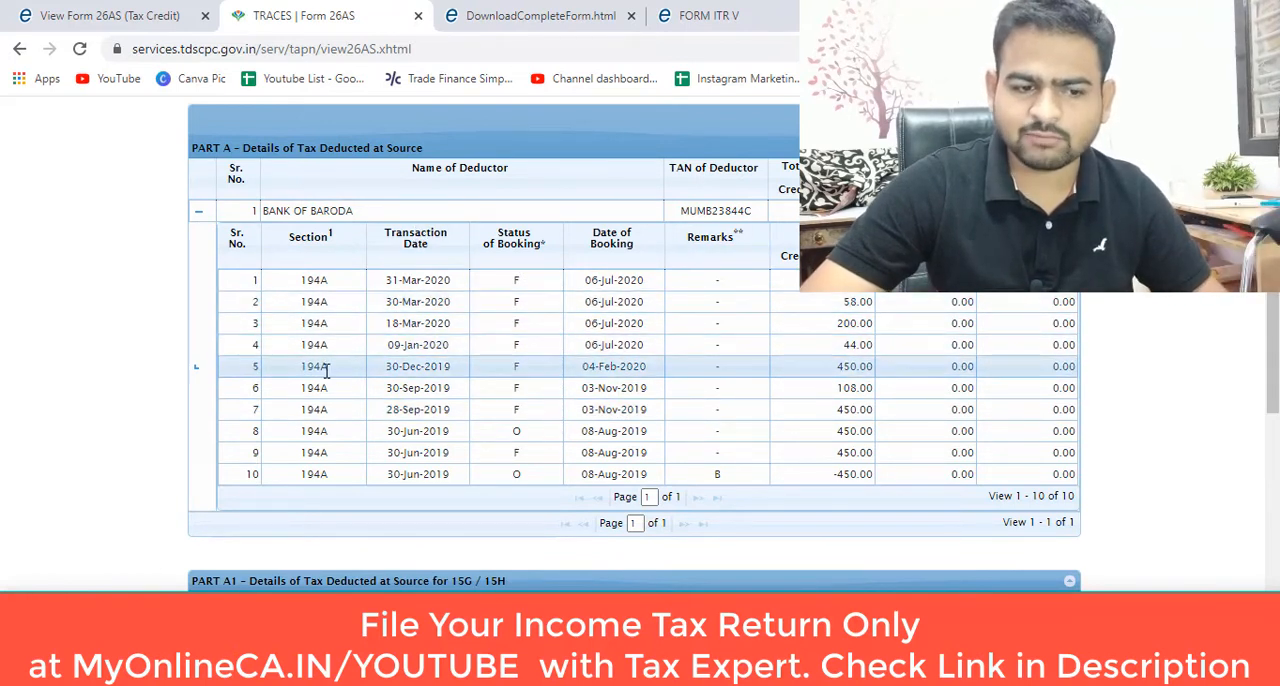
Step: Search the web for "194a of income tax act" in a new tab placed right after the TRACES tab
double_click(321, 366)
key("ctrl+c")
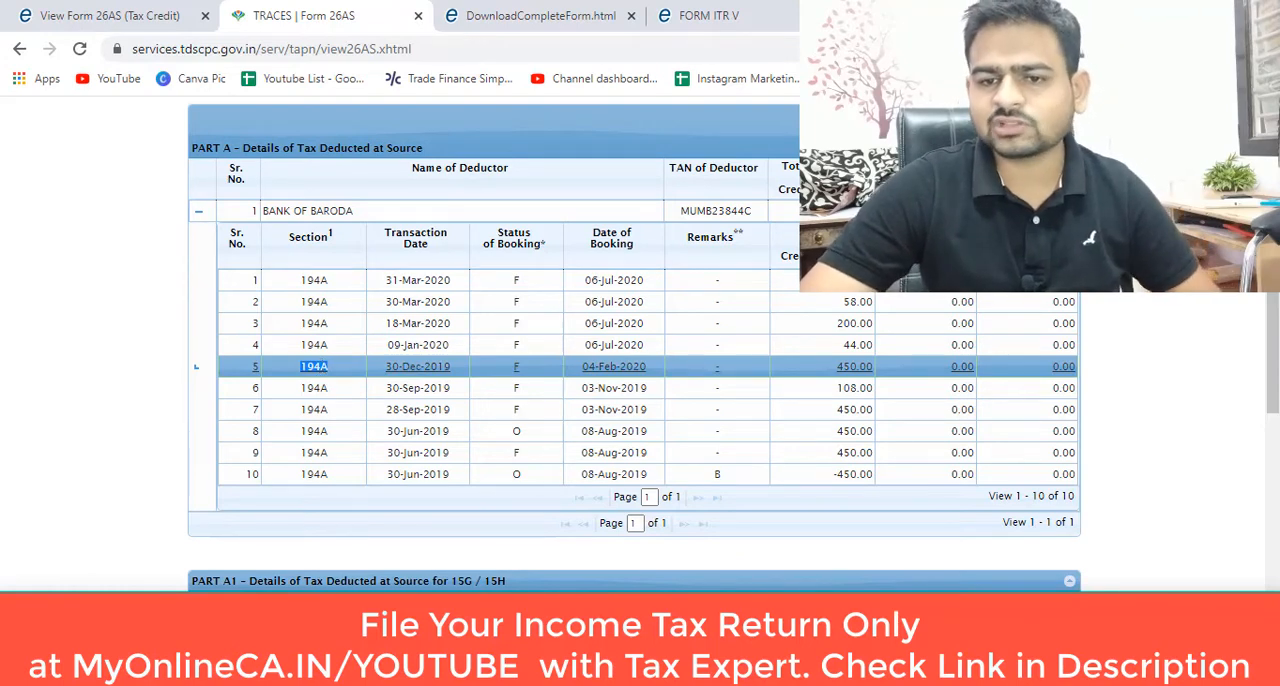
key("ctrl+t")
key("ctrl+v")
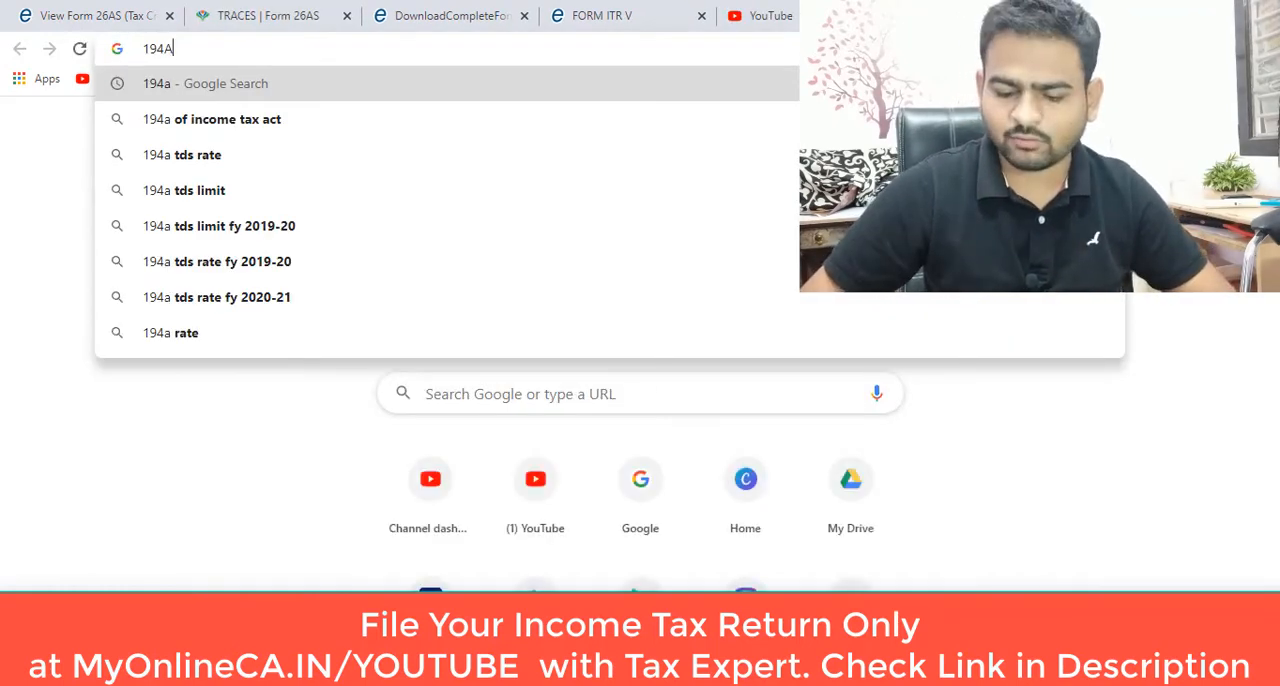
key("Down")
key("Return")
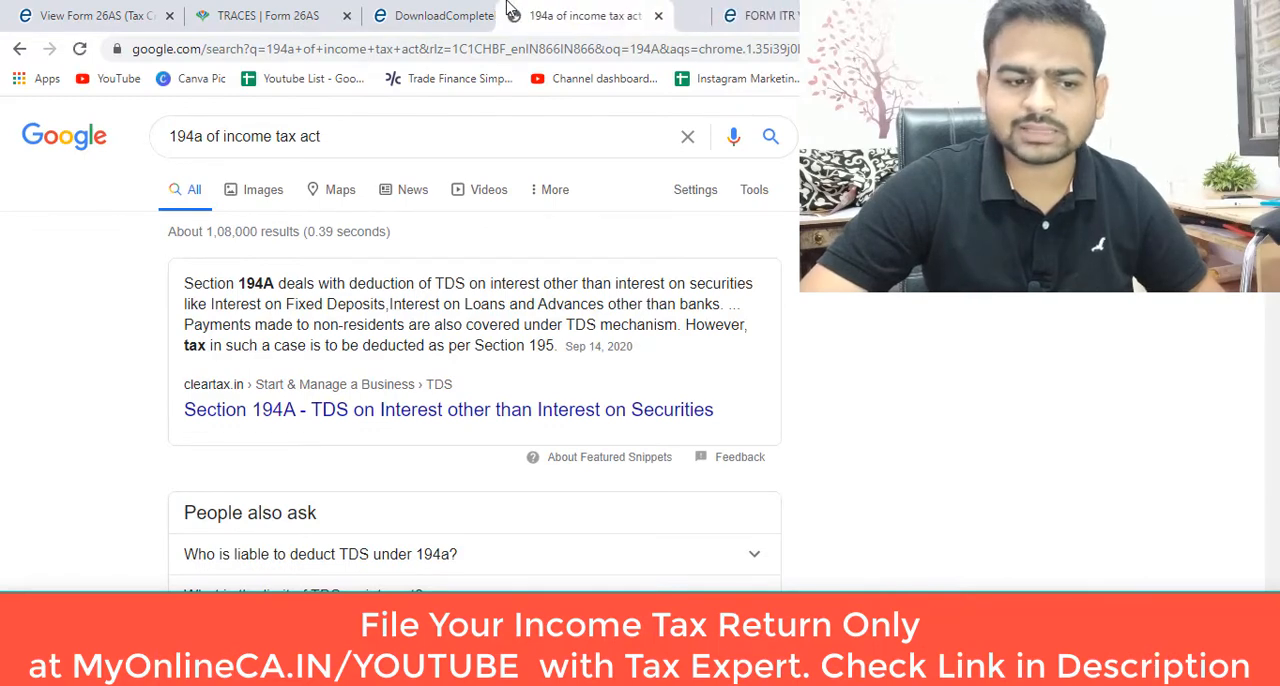
left_click_drag(511, 8, 375, 10)
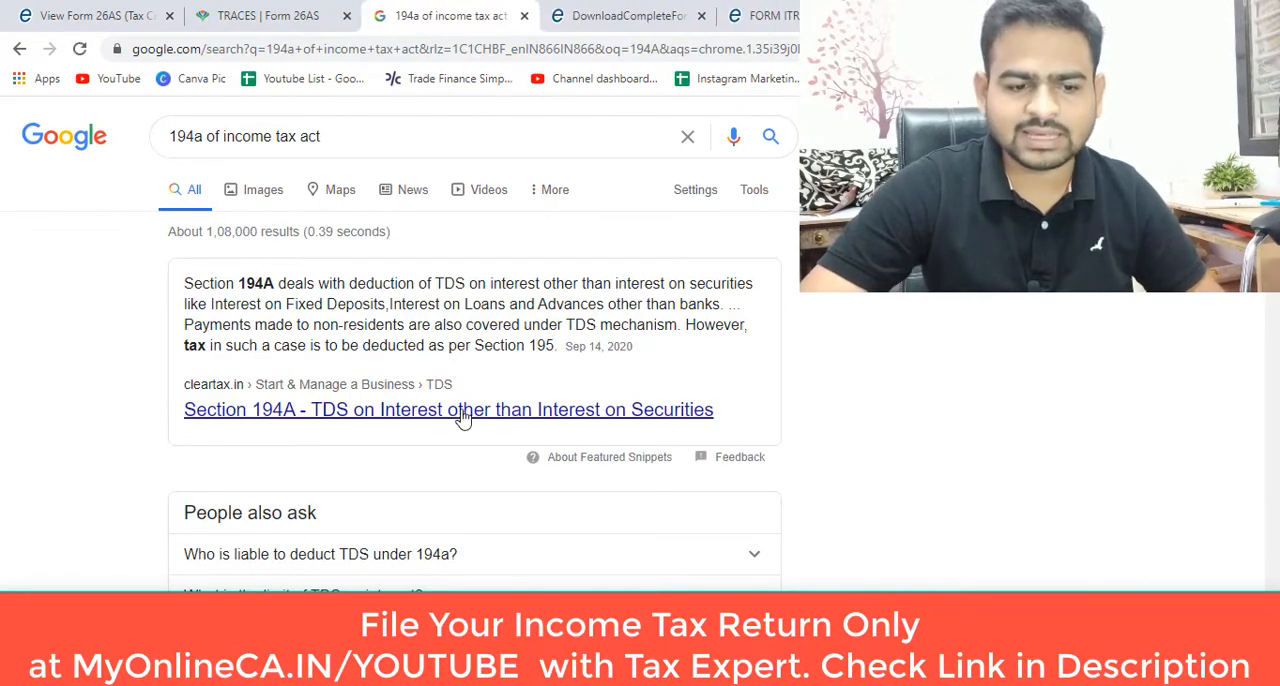
Step: Return to the Form 26AS statement and expand the SVC Co-operative Bank Limited transactions under Part A1
left_click(266, 10)
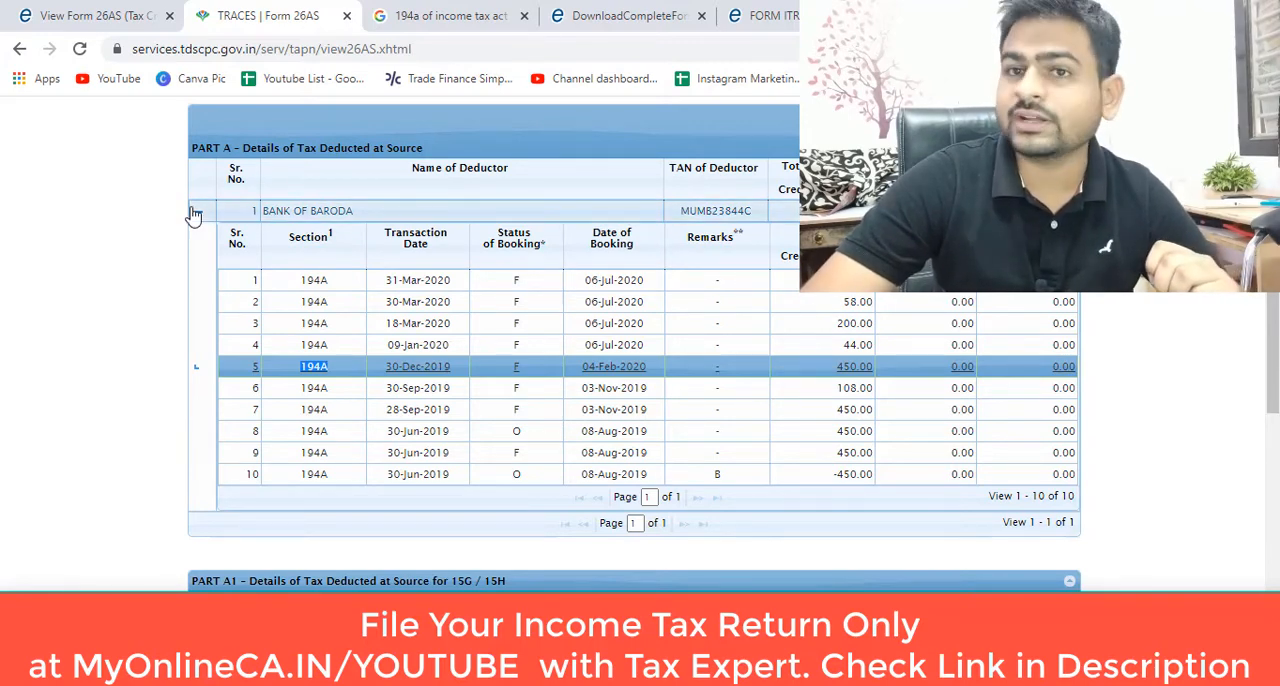
scroll(330, 280, "down", 4)
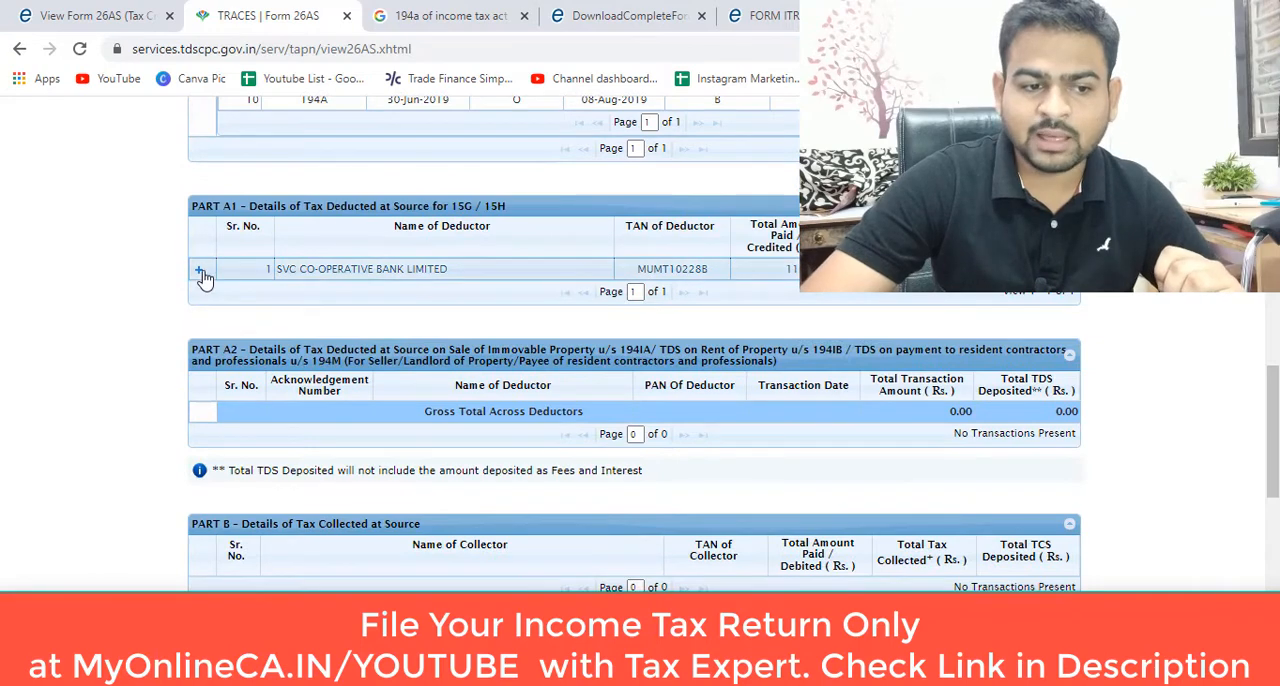
left_click(198, 269)
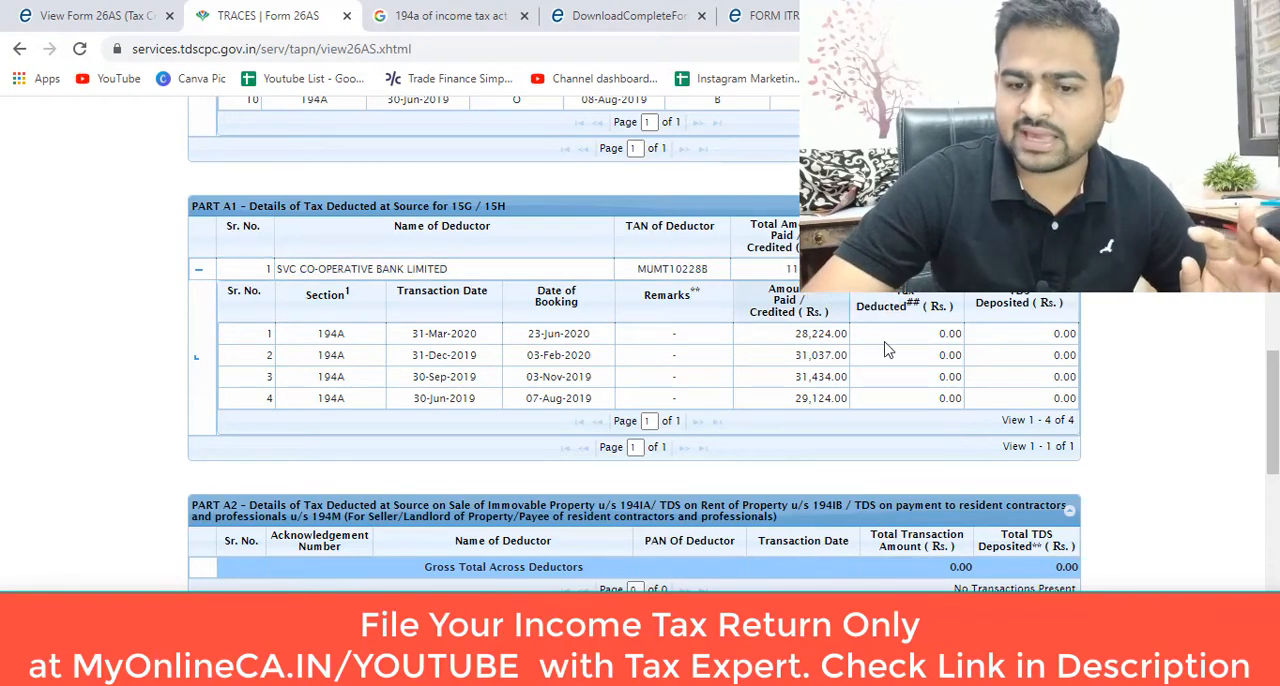
scroll(908, 391, "up", 2)
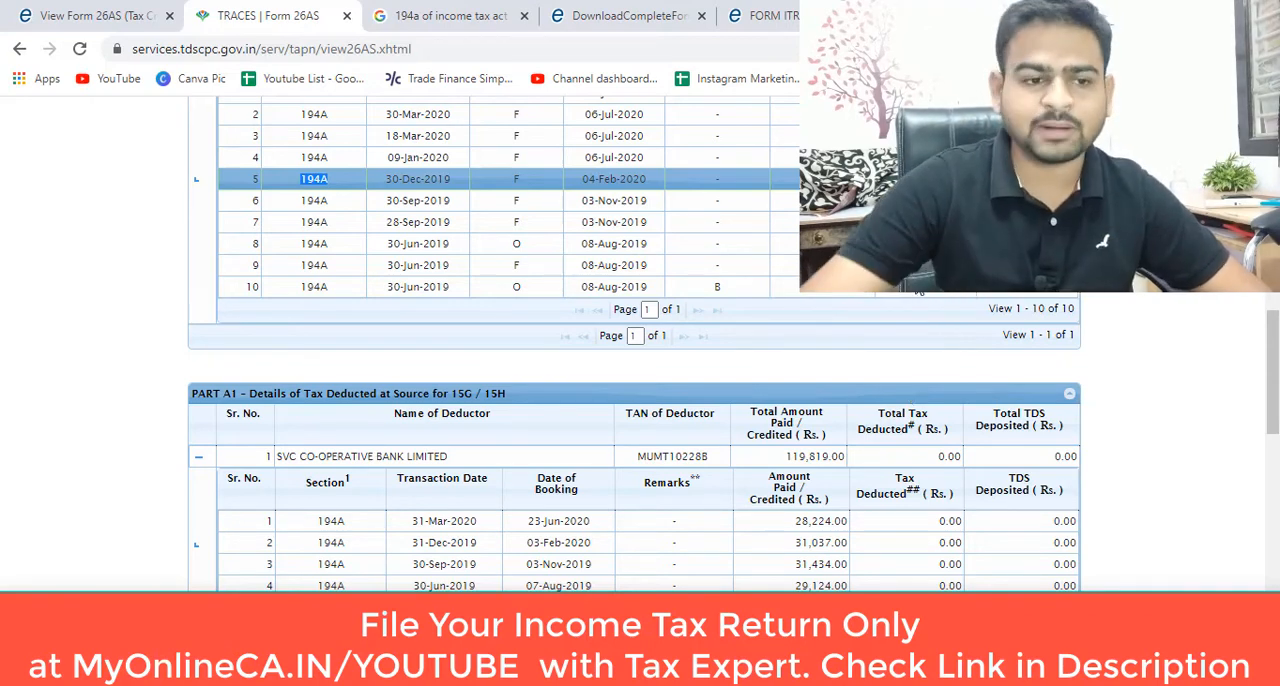
Step: Return to the e-Filing portal and open the Income Tax Return filing page
left_click(38, 15)
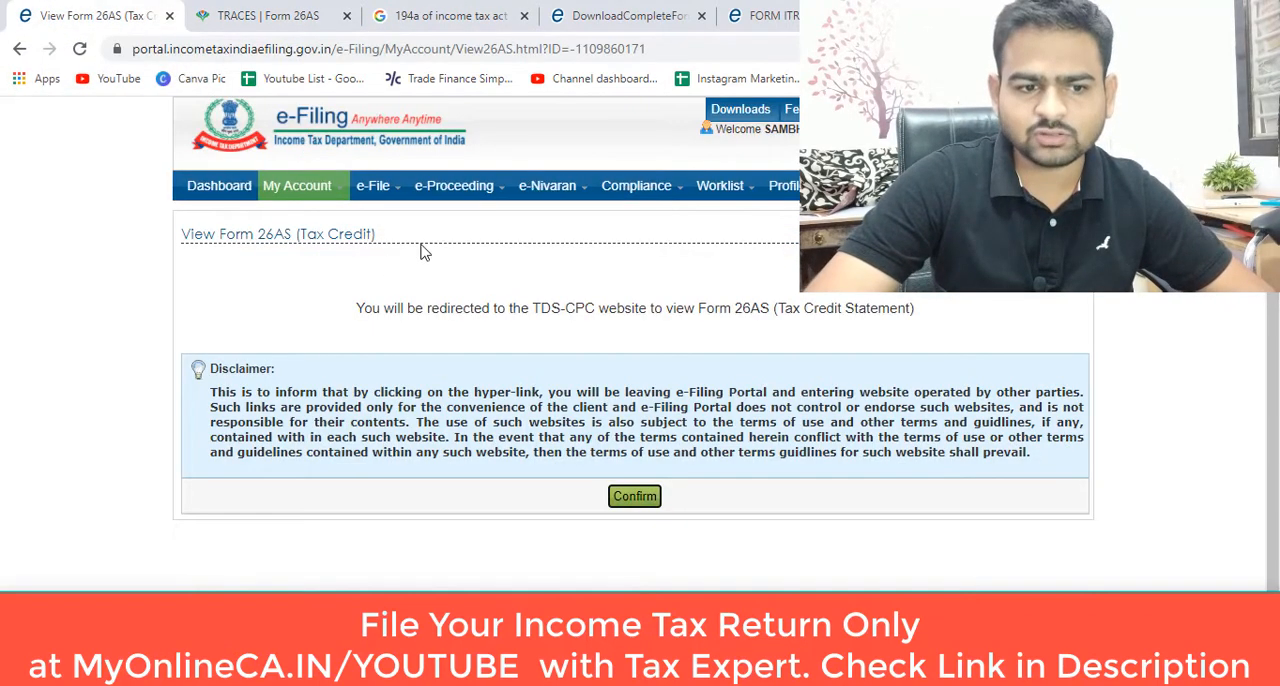
mouse_move(380, 190)
left_click(404, 218)
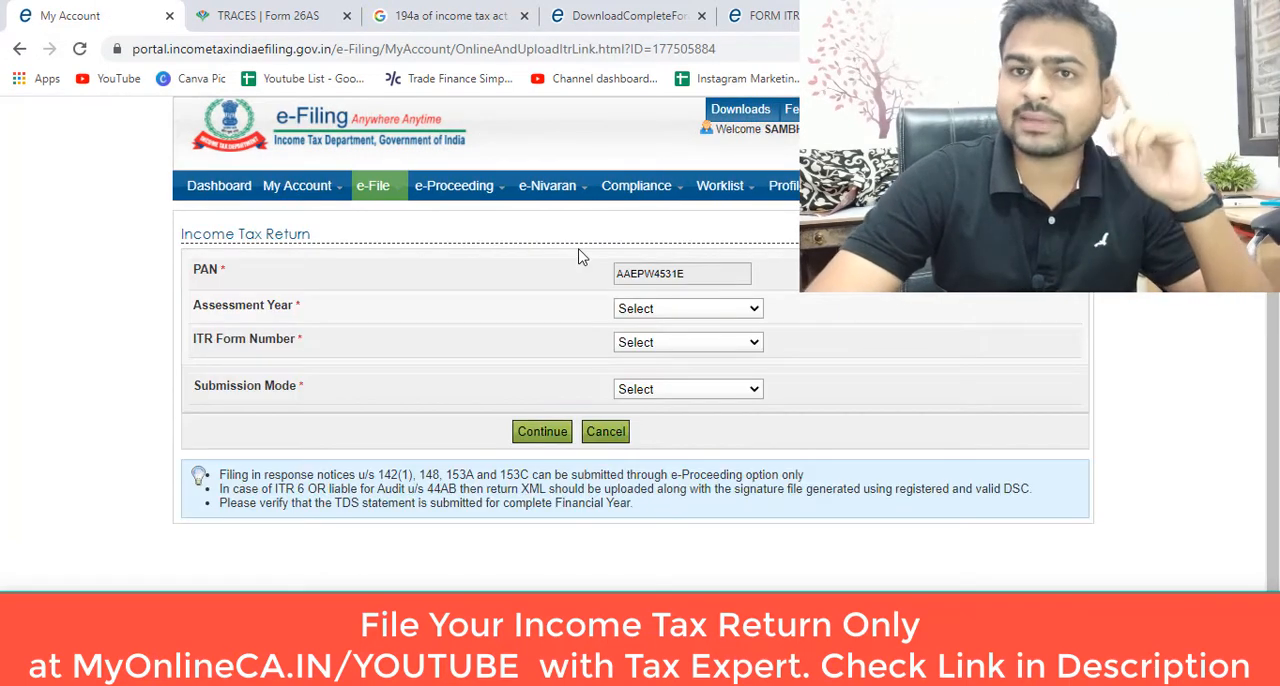
Step: Set assessment year 2020-21, form ITR-1, filing type Original/Revised Return and submission mode Prepare and Submit Online
left_click(697, 312)
left_click(696, 344)
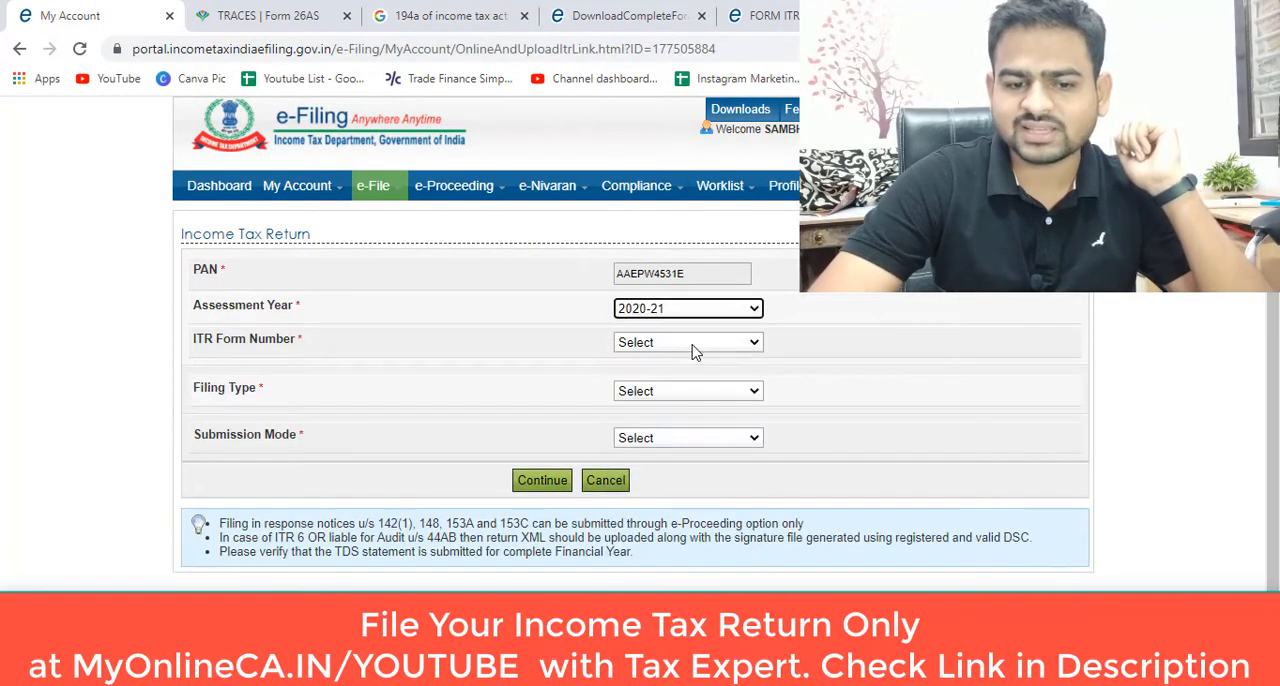
left_click(695, 344)
left_click(675, 378)
left_click(708, 392)
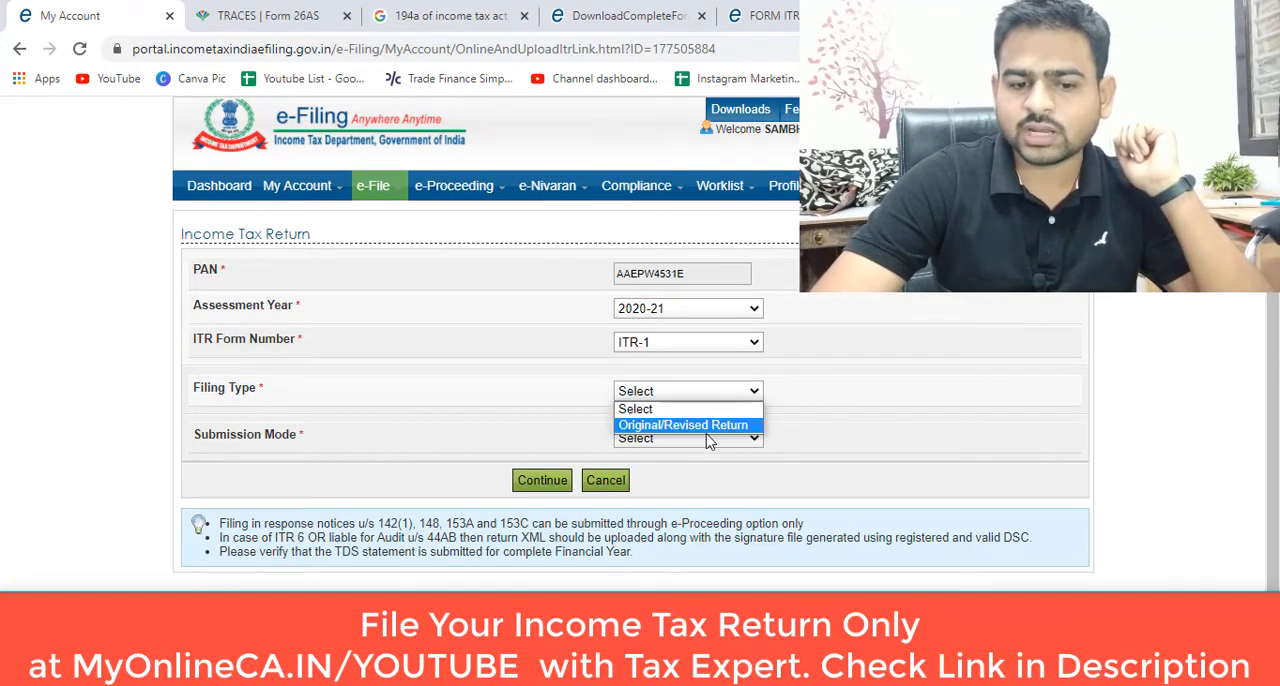
left_click(706, 425)
left_click(688, 438)
left_click(690, 468)
scroll(477, 513, "down", 2)
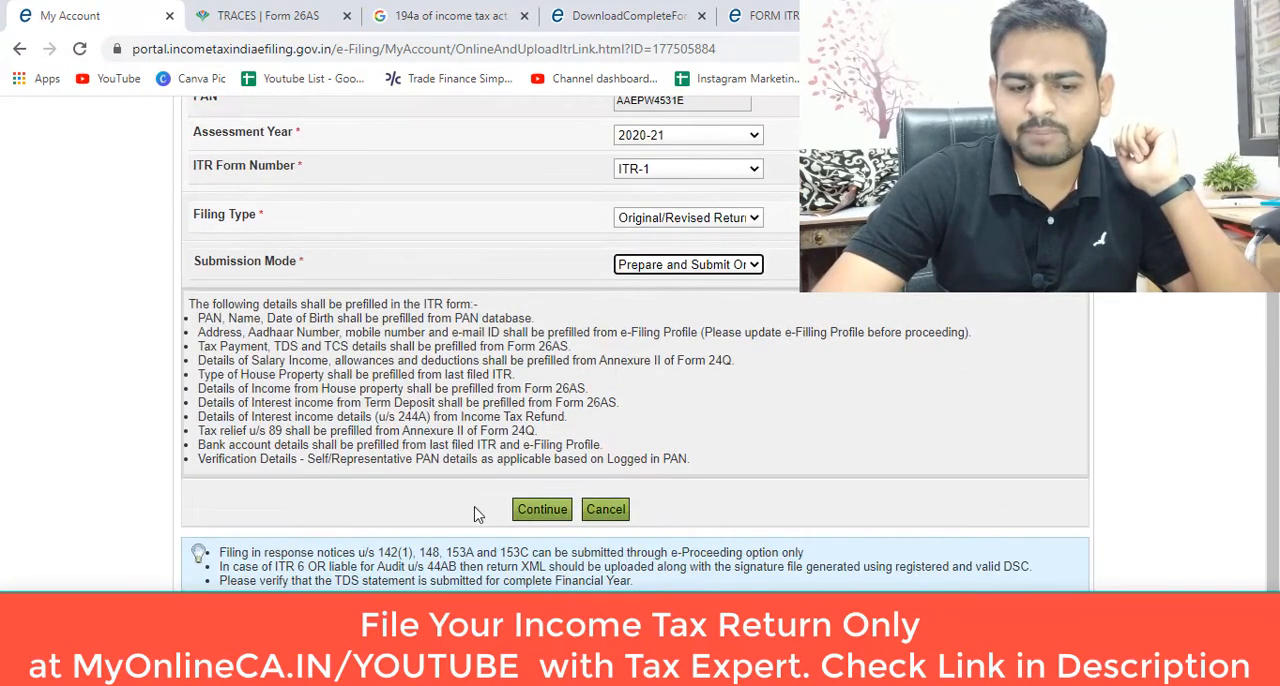
Step: Confirm the return selections and proceed through the follow-up page to load the online ITR-1 form
left_click(541, 509)
left_click(276, 431)
left_click(597, 467)
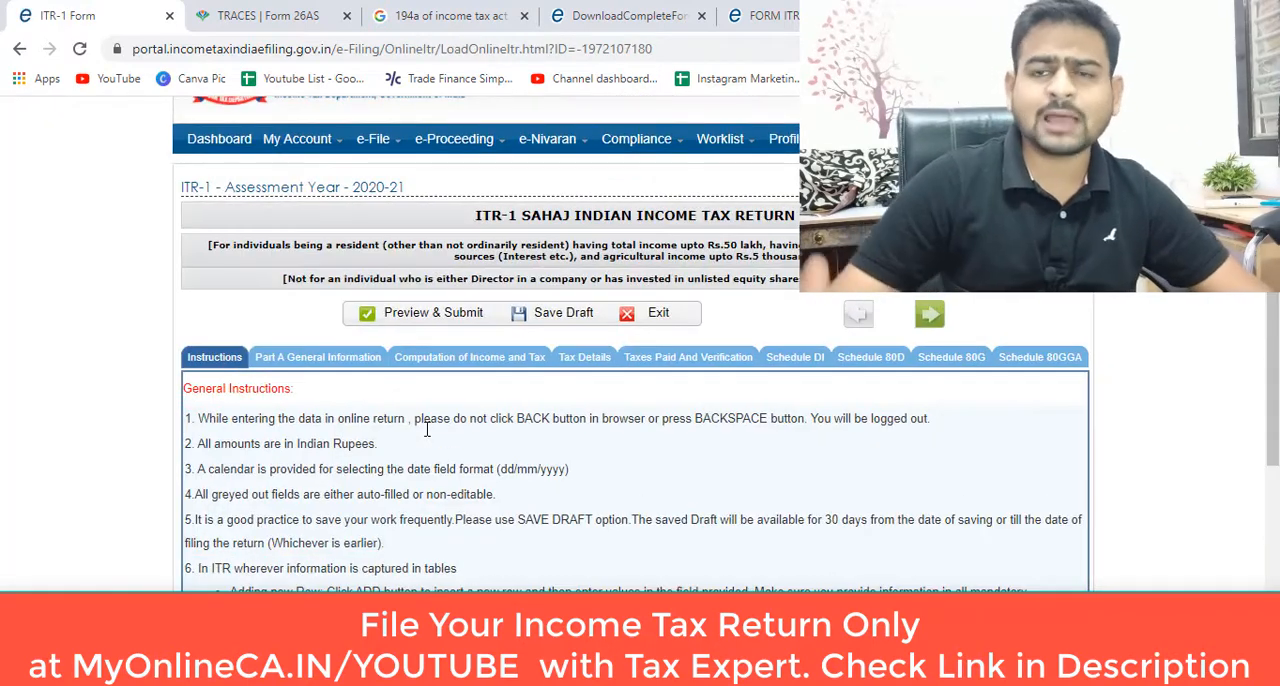
Step: Review the Part A General Information section, including address, filing section, seventh proviso questions and original return details
left_click(318, 359)
scroll(694, 445, "down", 2)
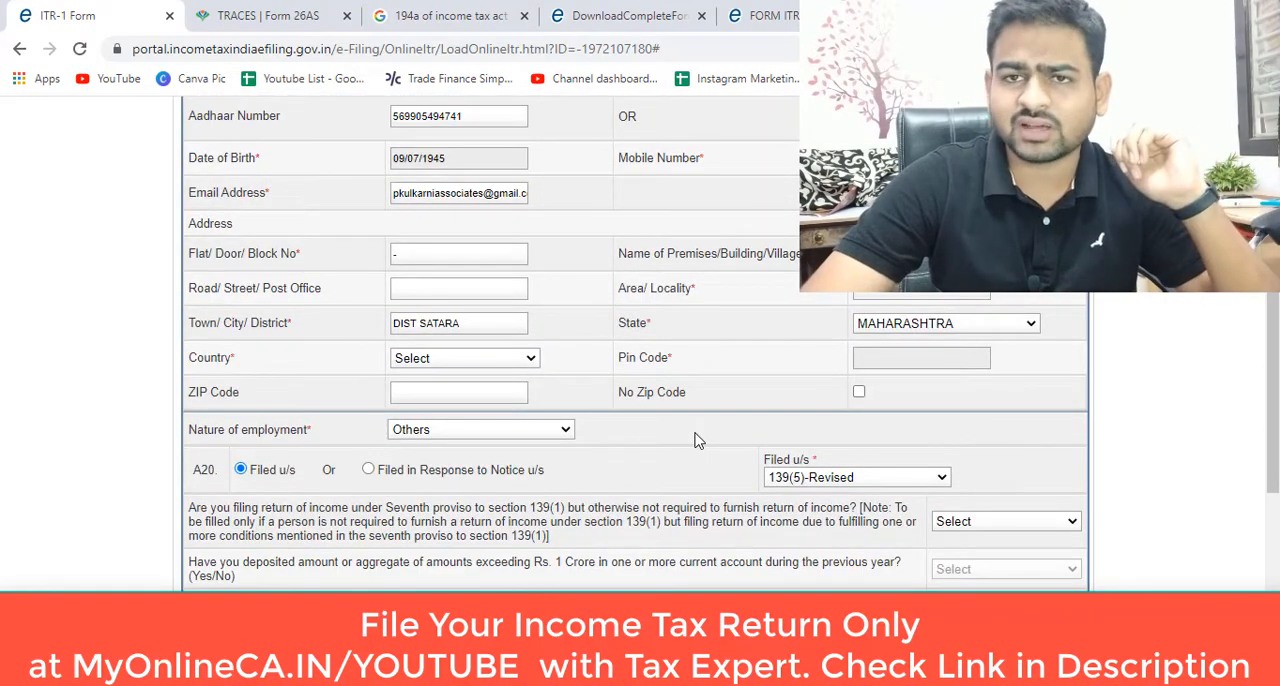
scroll(698, 440, "down", 4)
scroll(978, 302, "up", 2)
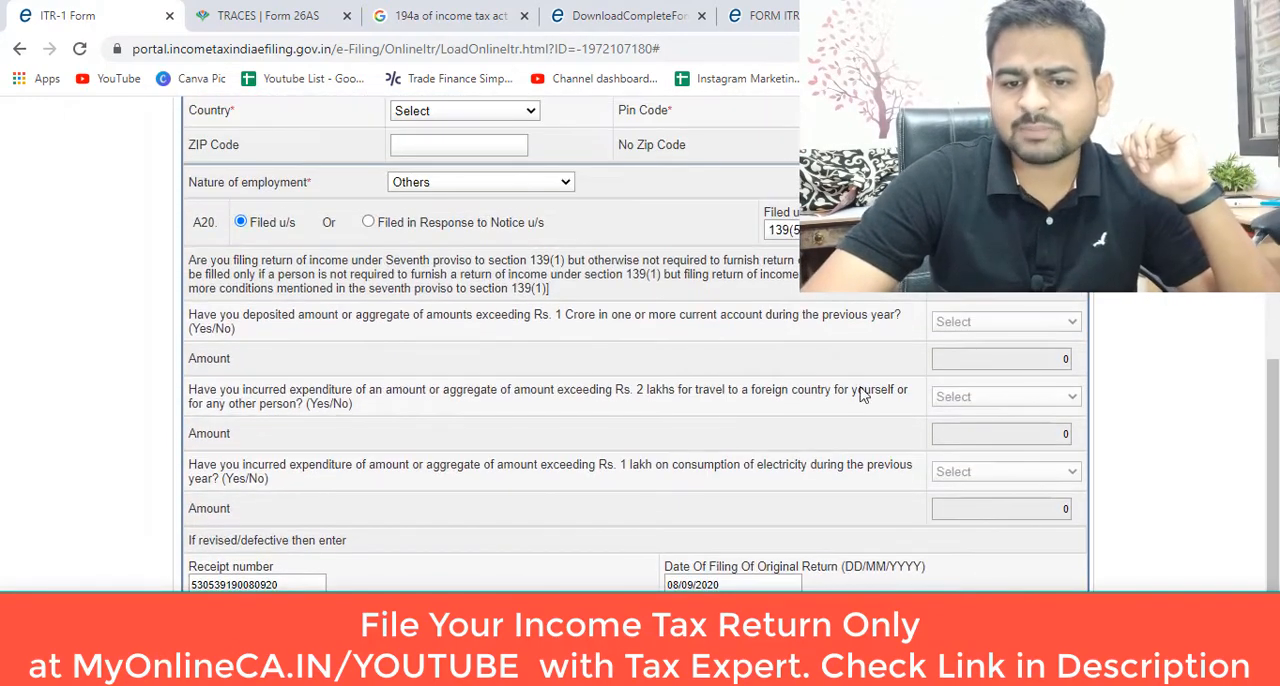
left_click(990, 323)
scroll(990, 328, "down", 2)
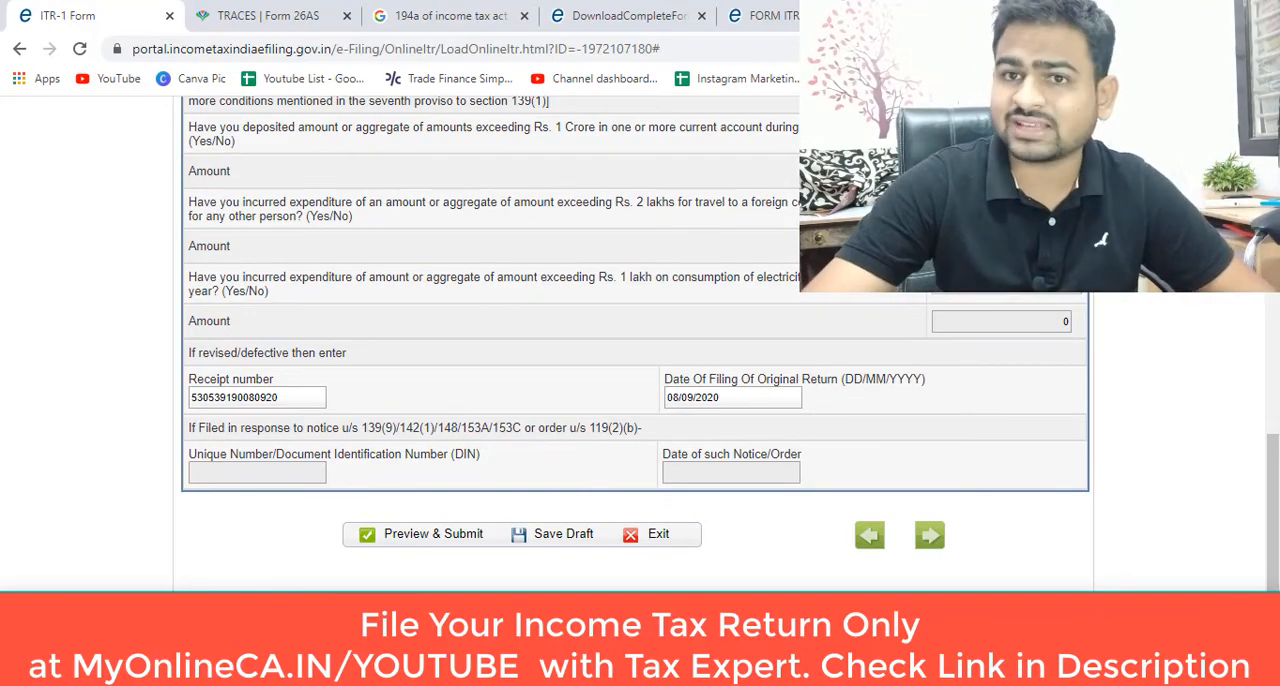
scroll(622, 252, "up", 10)
Step: Open the Computation of Income and Tax section and examine the salary, exempt allowance and section 16 deduction fields
left_click(428, 360)
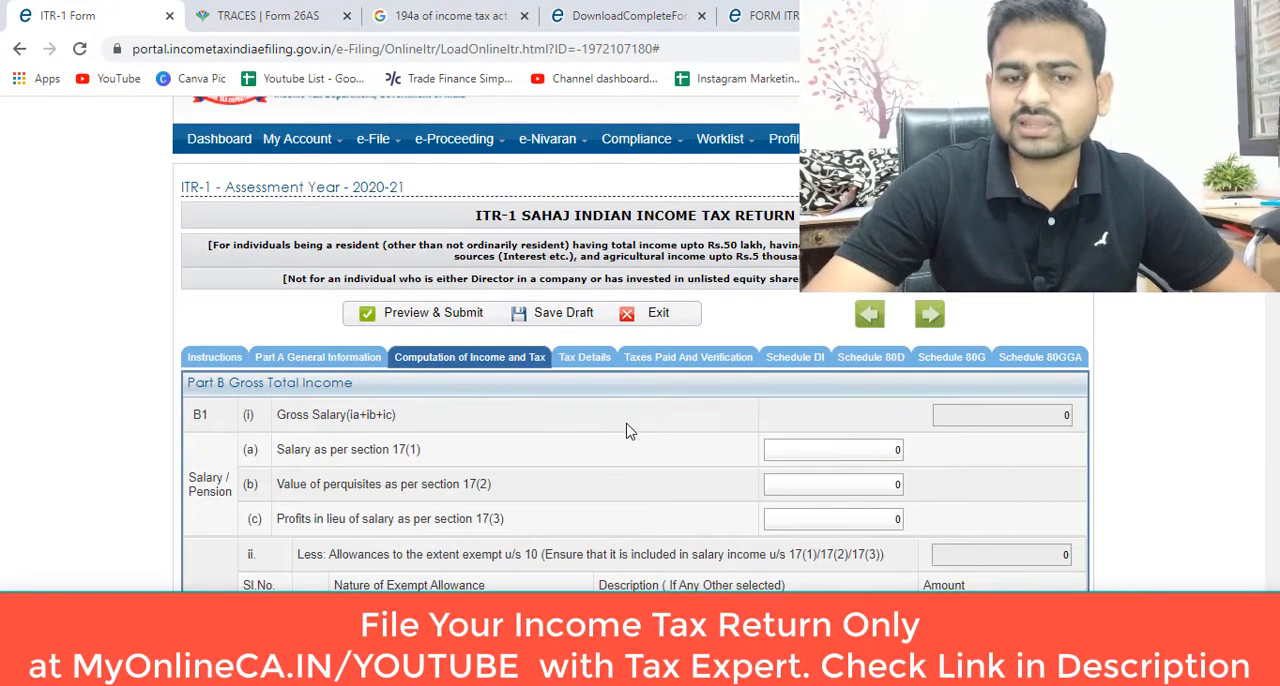
scroll(626, 430, "down", 5)
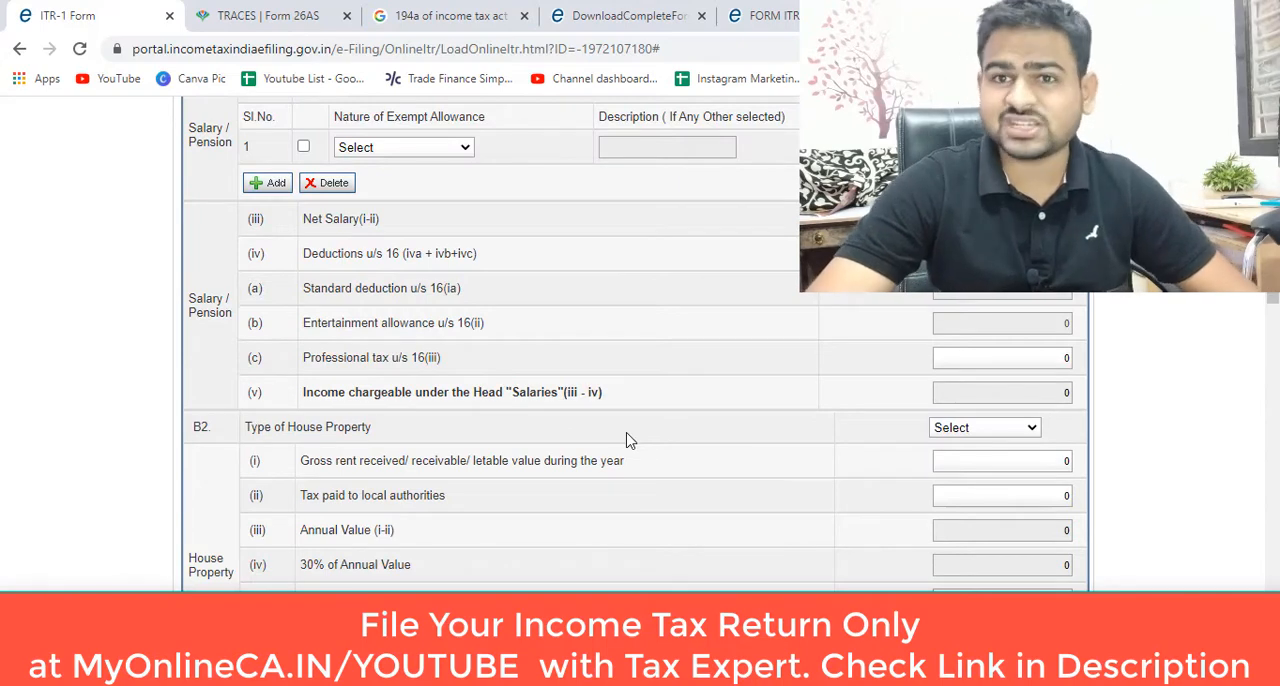
scroll(628, 462, "up", 5)
left_click(840, 449)
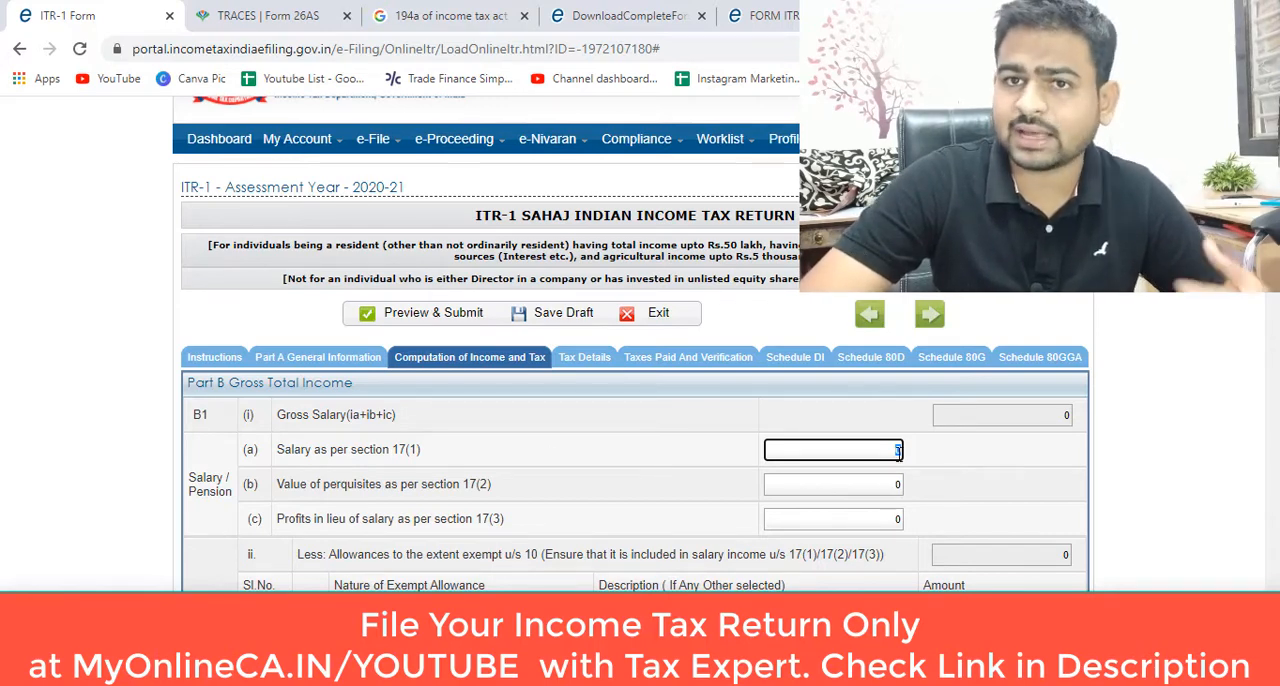
scroll(880, 468, "down", 4)
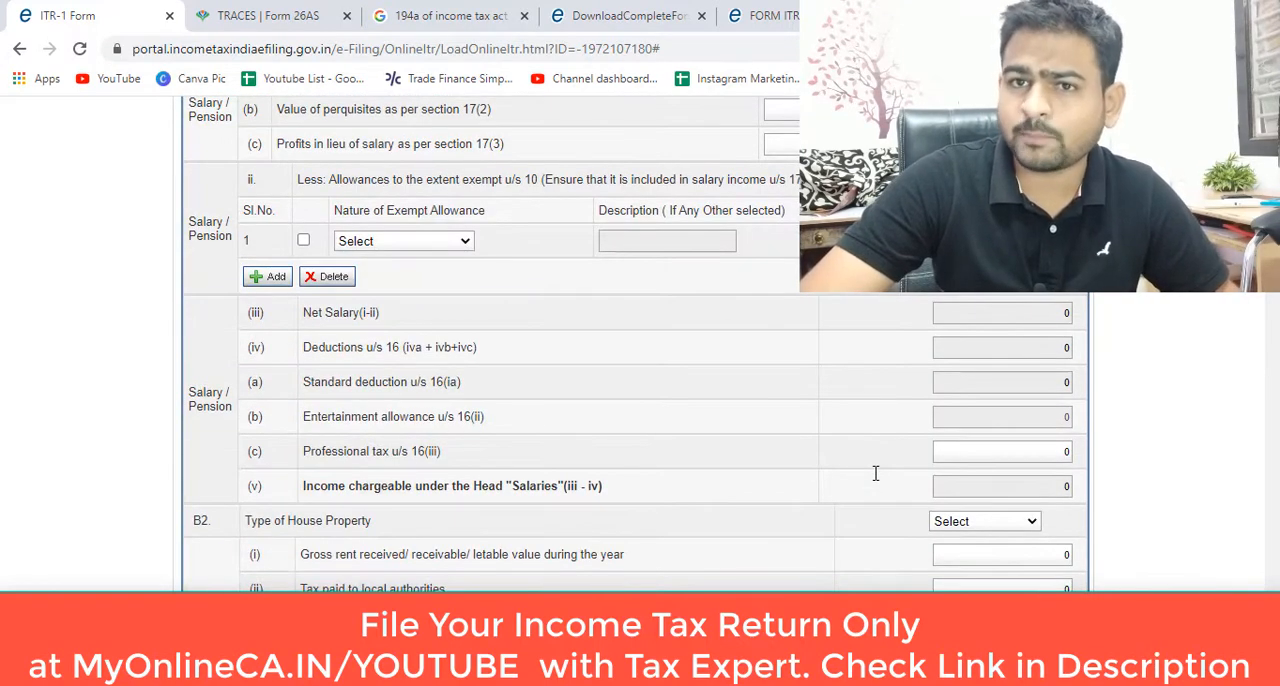
scroll(875, 473, "up", 2)
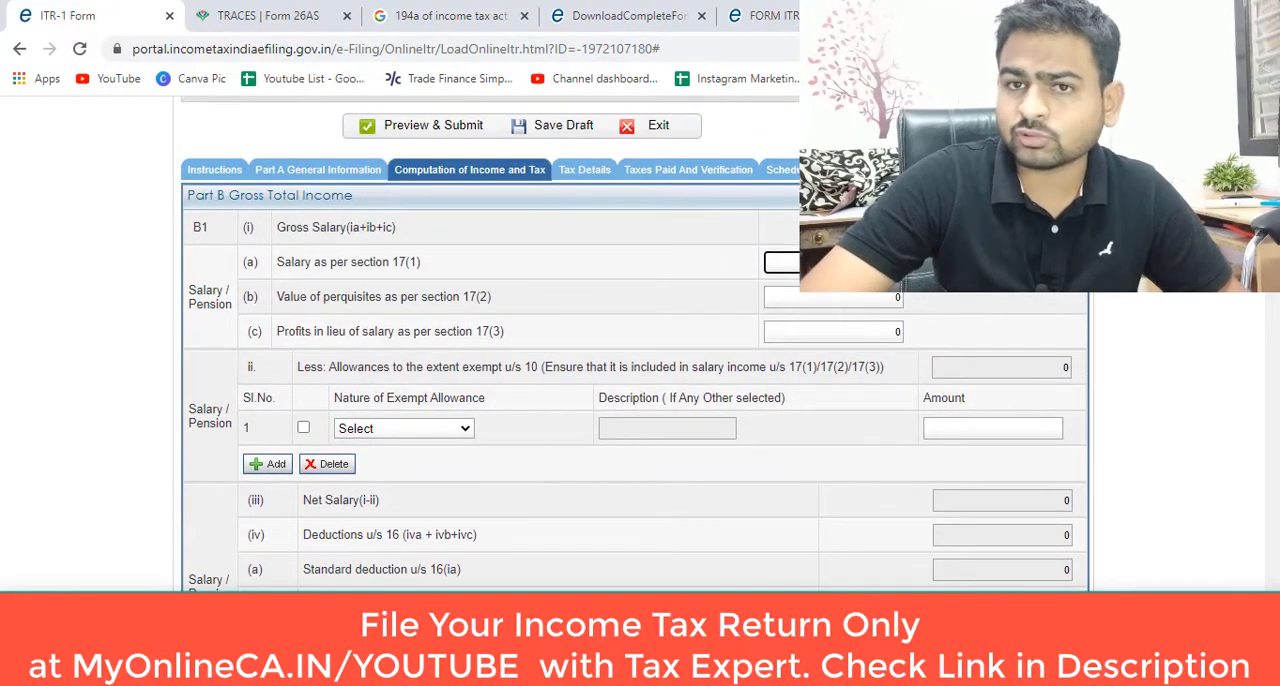
scroll(865, 395, "down", 6)
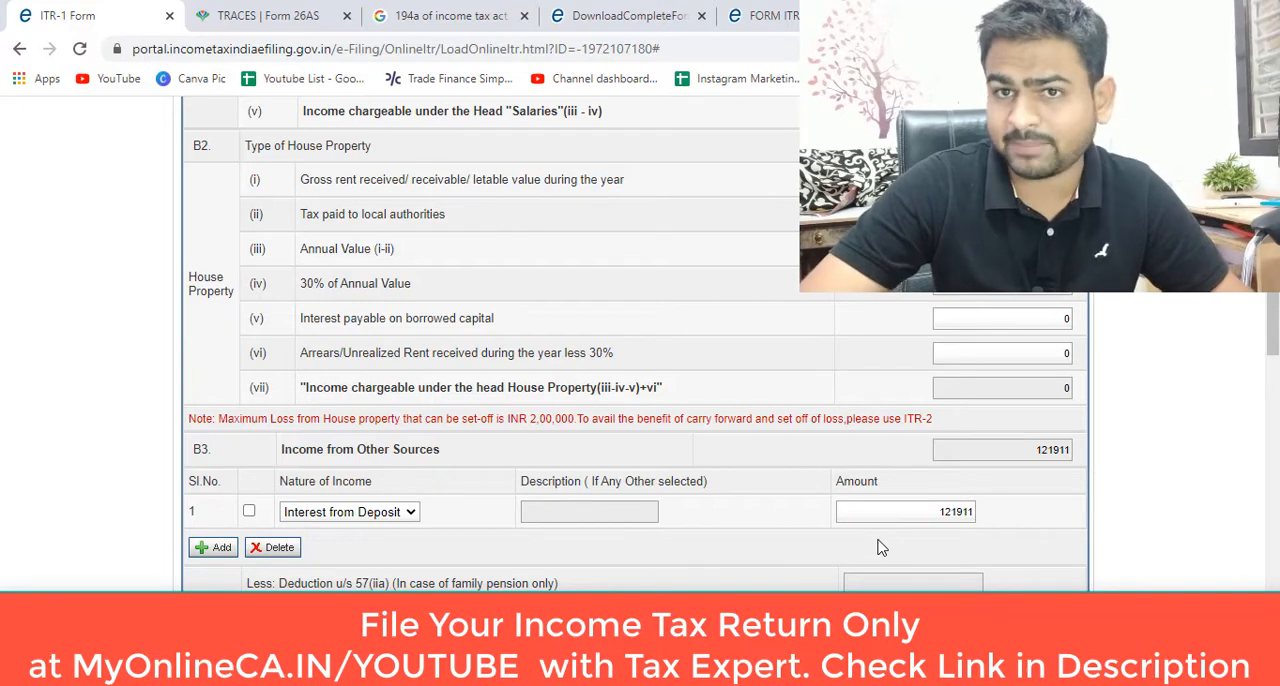
scroll(880, 547, "up", 5)
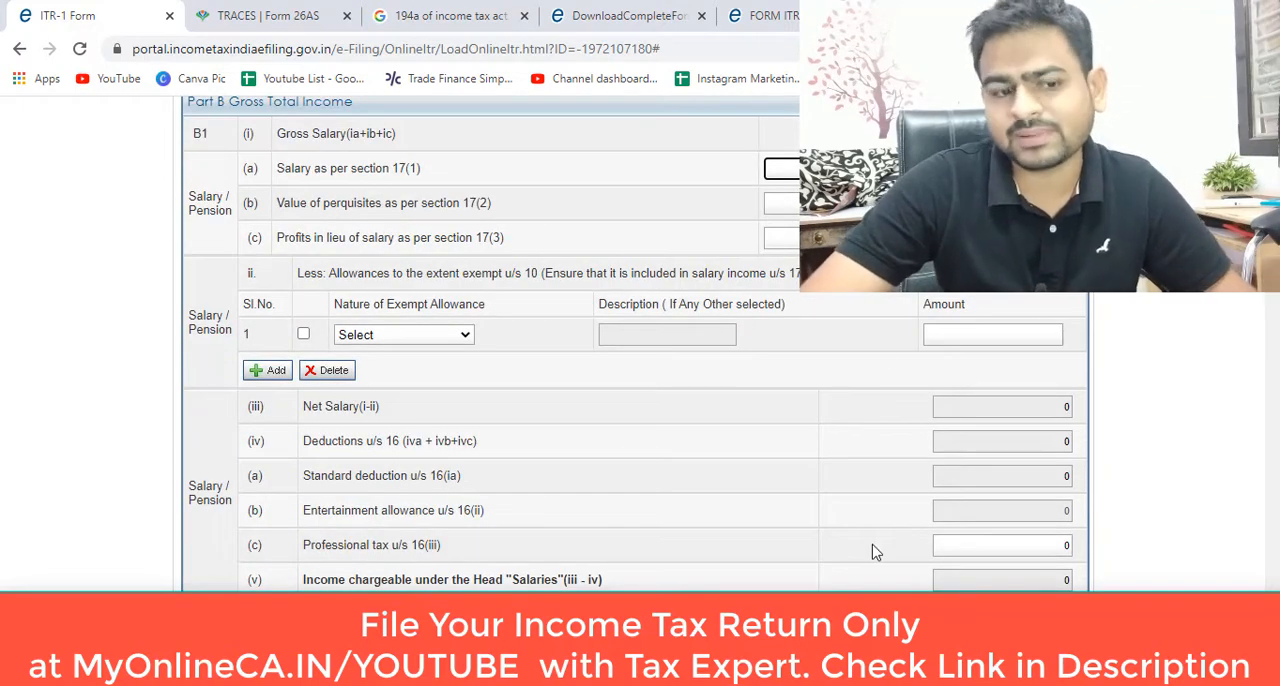
Step: Examine the house property fields, including interest payable on borrowed capital, and the income from other sources entries
scroll(877, 550, "down", 3)
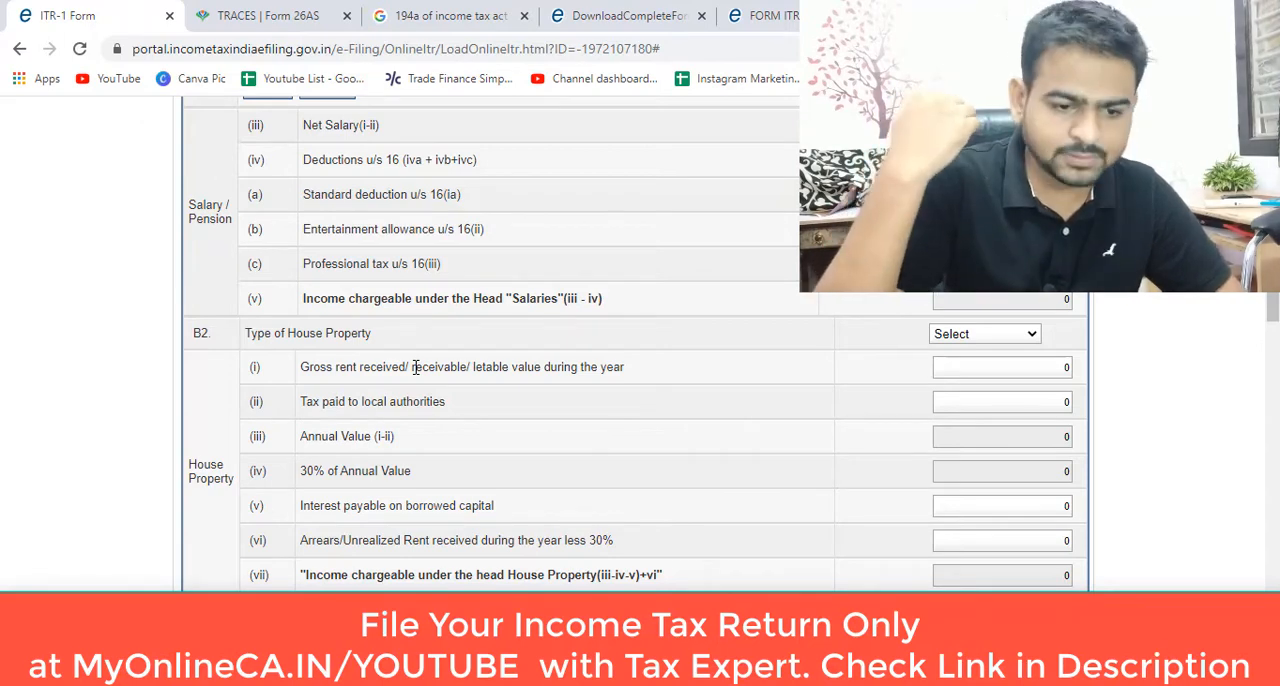
scroll(287, 487, "down", 2)
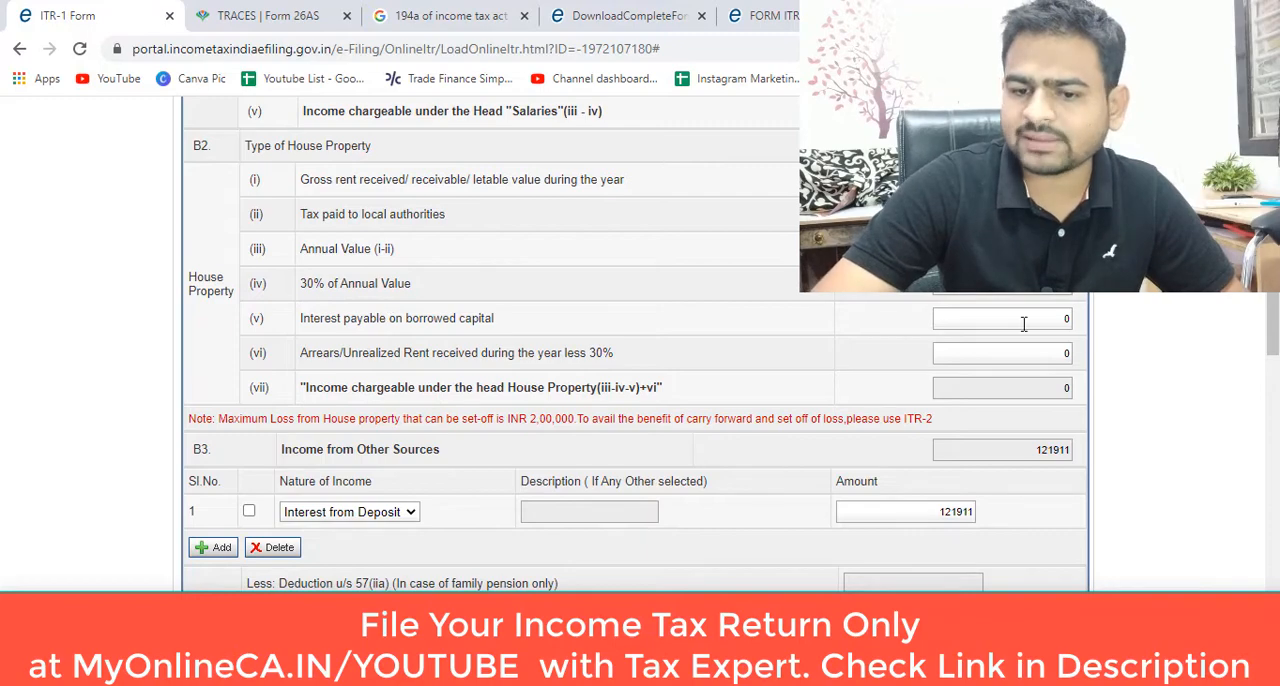
scroll(1062, 345, "down", 3)
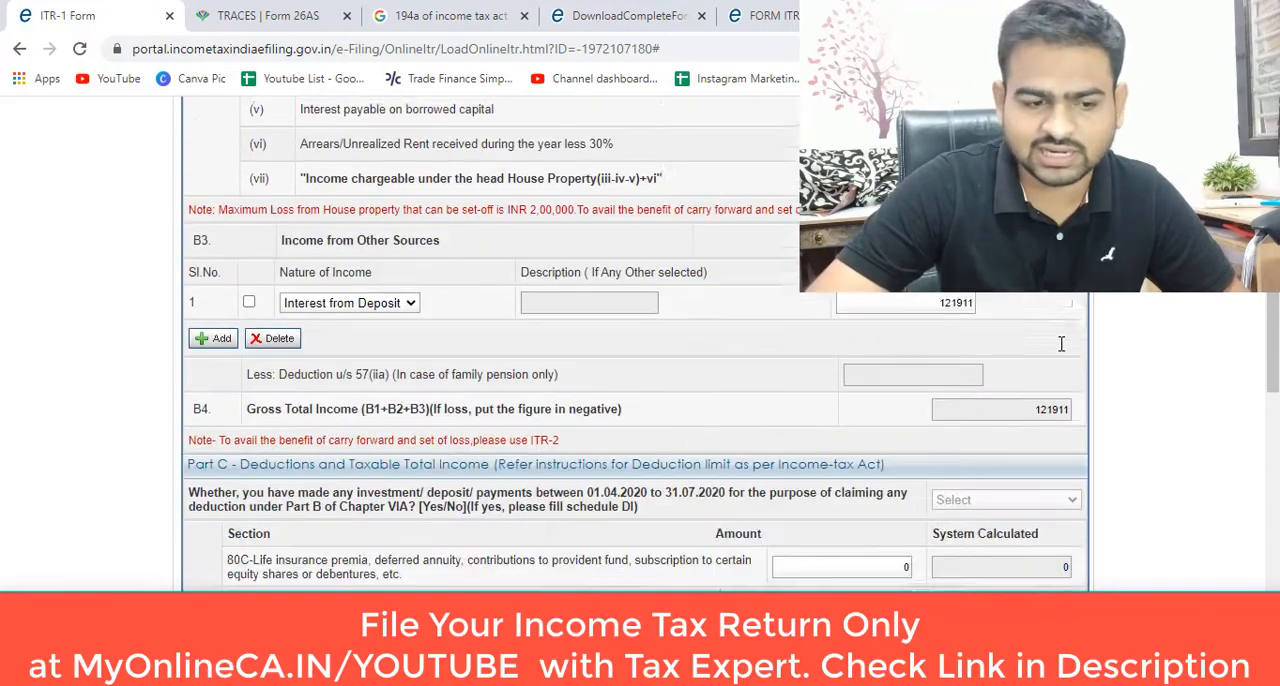
scroll(551, 371, "up", 7)
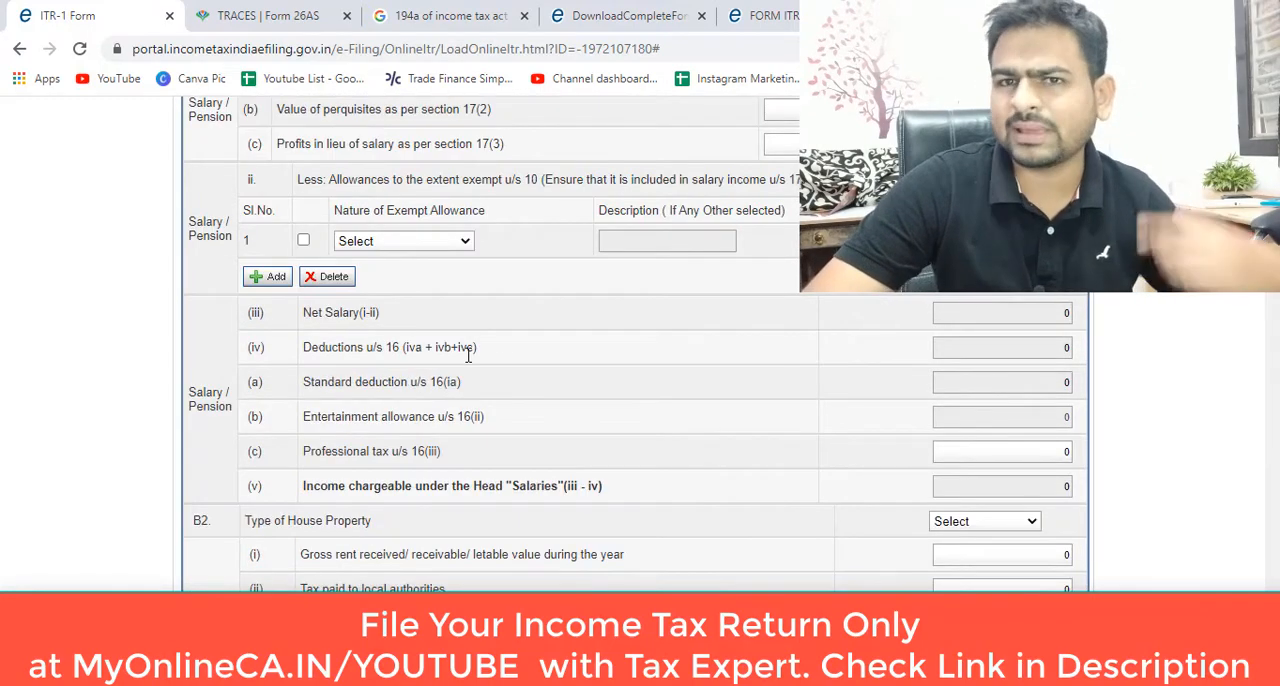
scroll(471, 352, "up", 1)
scroll(477, 367, "down", 3)
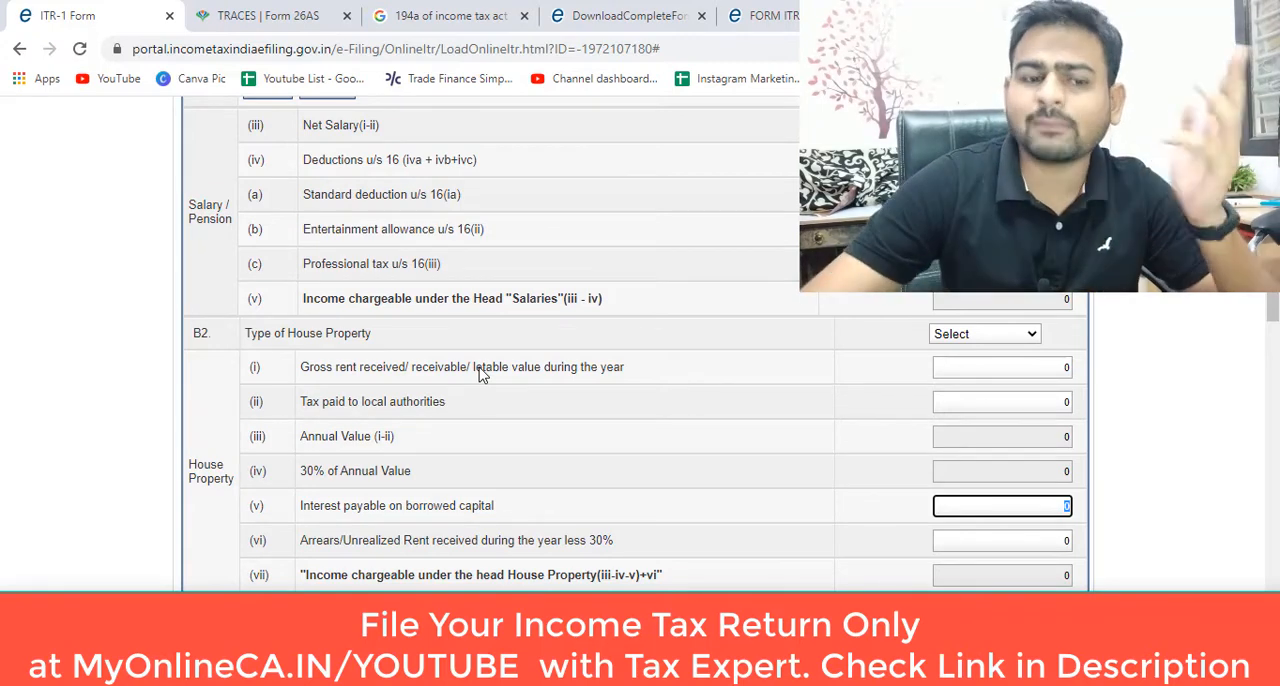
scroll(560, 428, "down", 3)
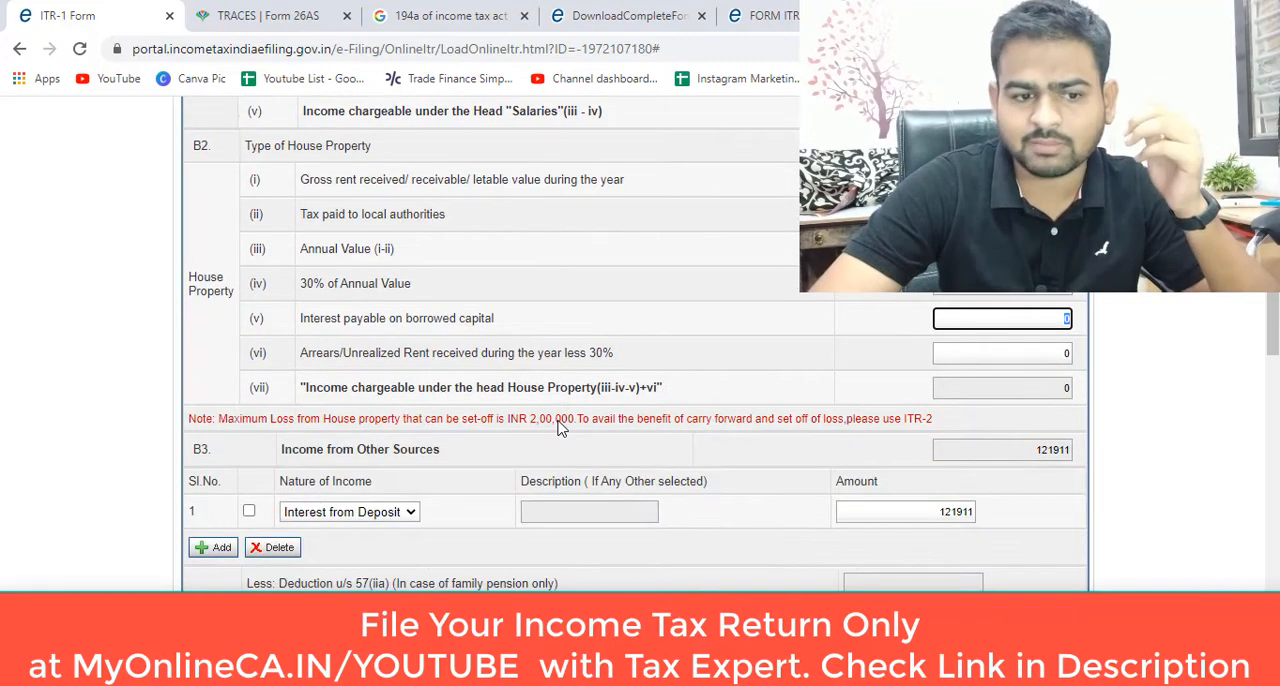
Step: Review the Part C deductions from 80C to 80U, the exempt income table and the Part D tax computation
scroll(560, 428, "down", 2)
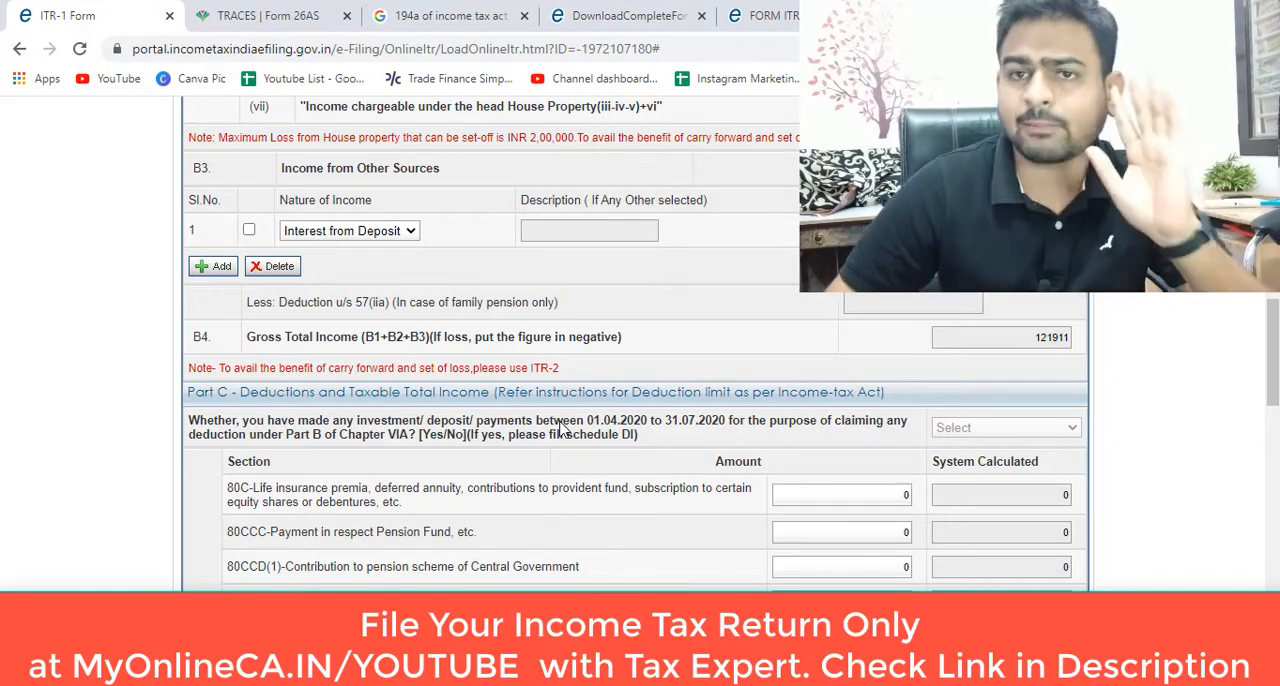
scroll(563, 428, "up", 1)
scroll(568, 450, "down", 6)
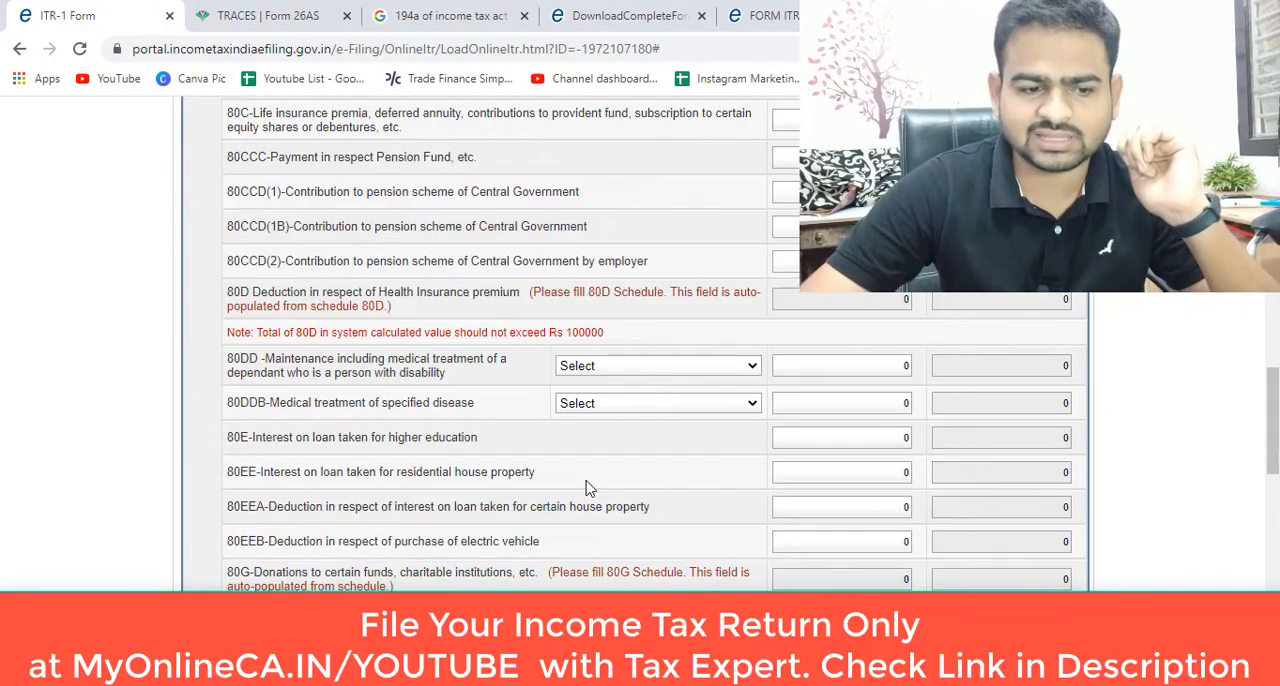
scroll(575, 487, "up", 4)
scroll(575, 487, "down", 1)
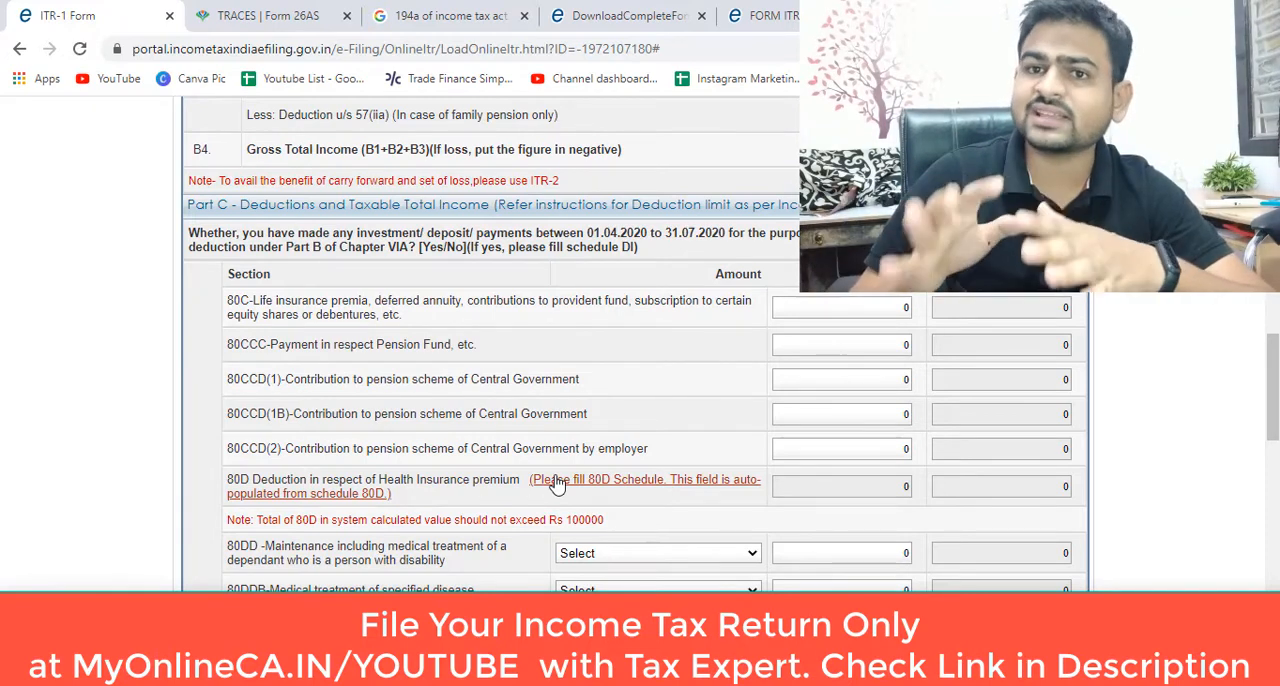
scroll(557, 484, "down", 2)
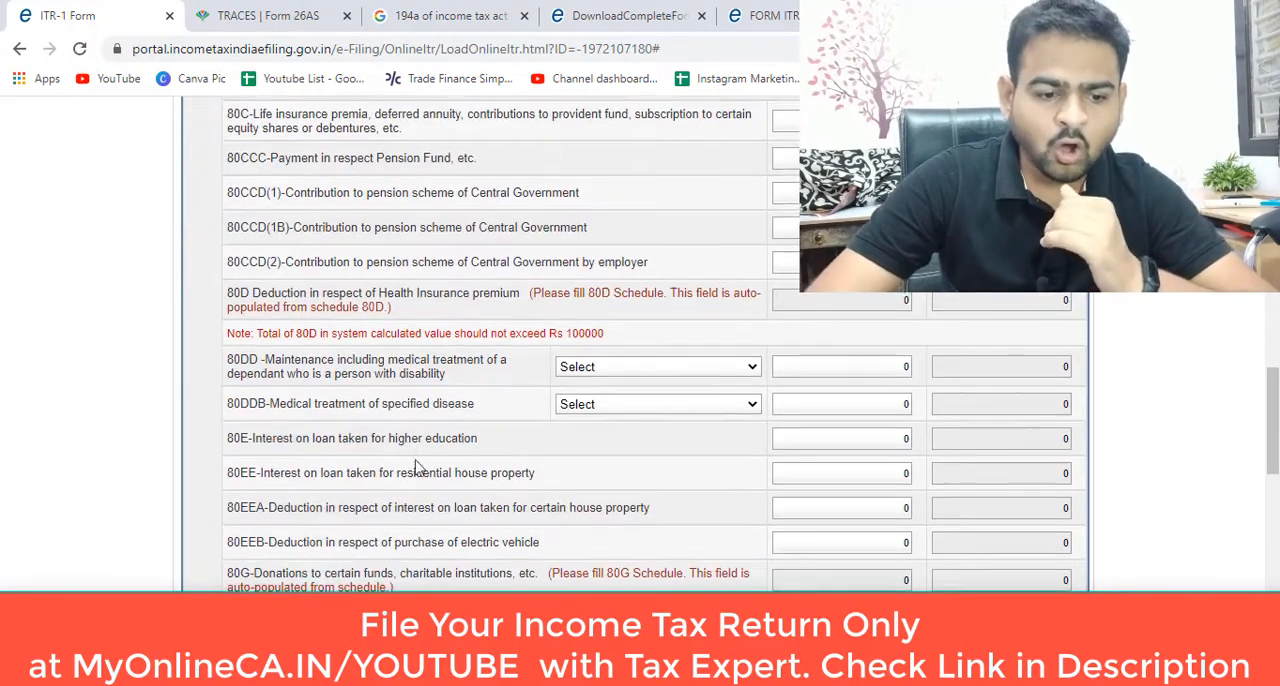
scroll(300, 440, "down", 1)
scroll(290, 470, "up", 1)
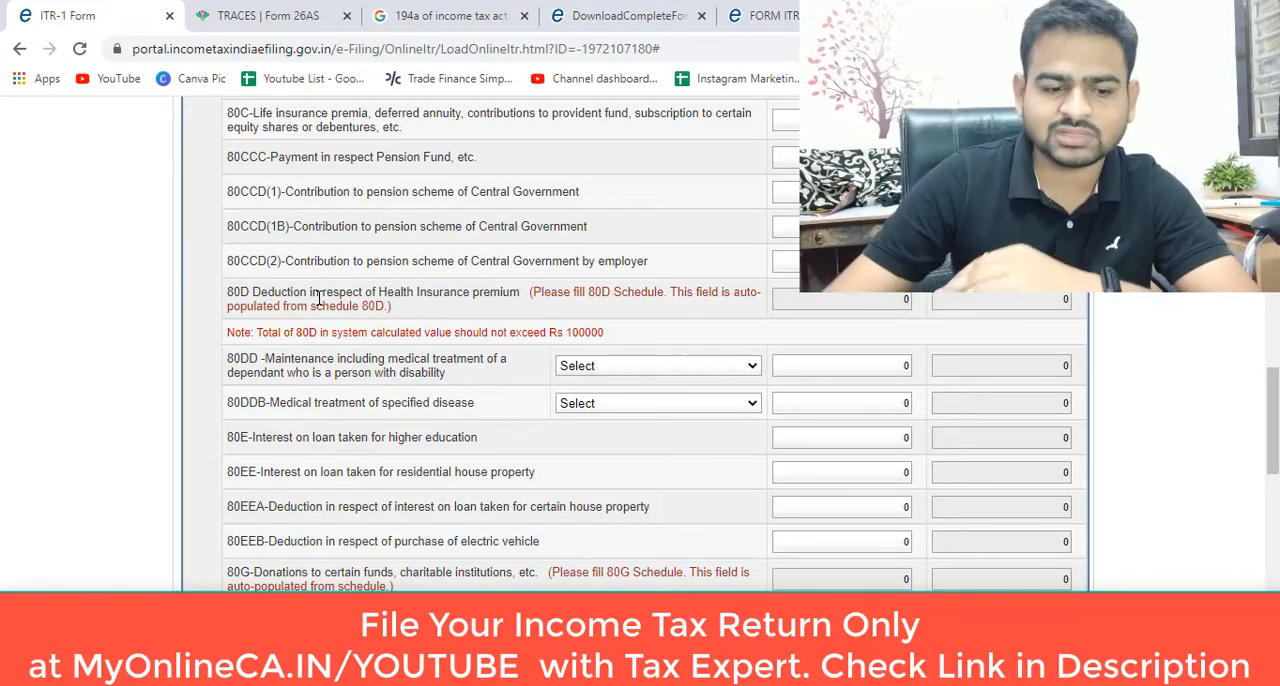
scroll(318, 298, "down", 5)
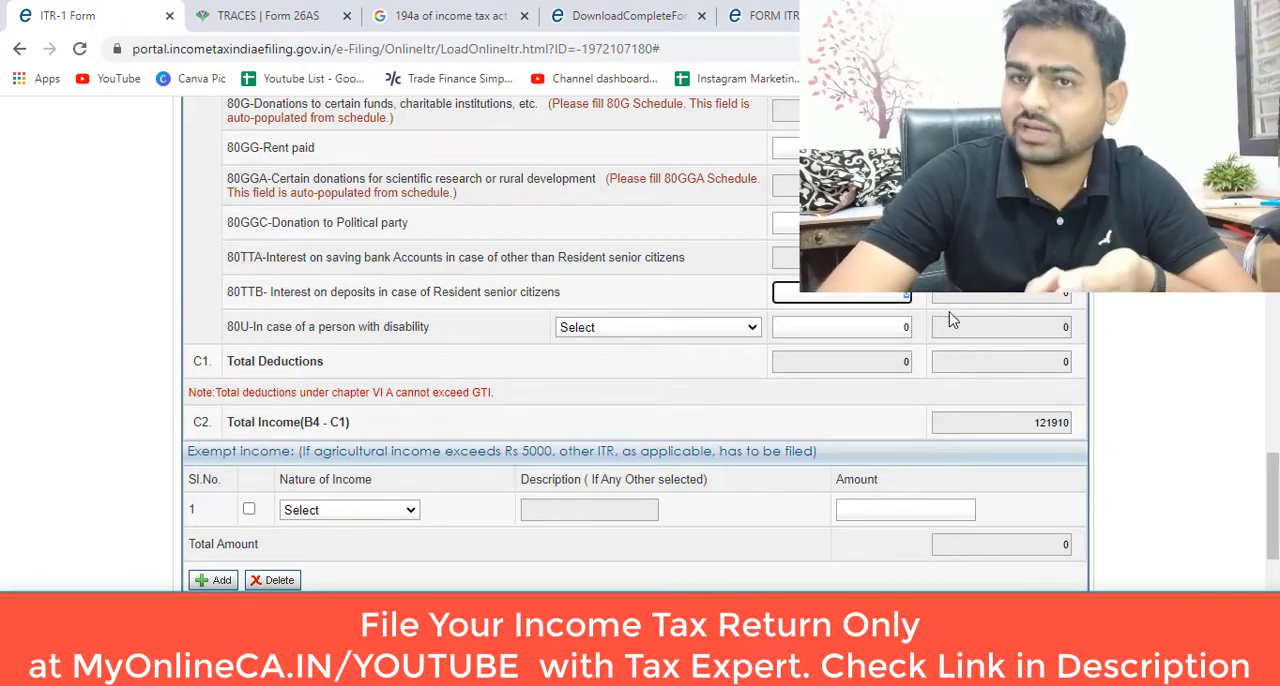
scroll(750, 396, "down", 2)
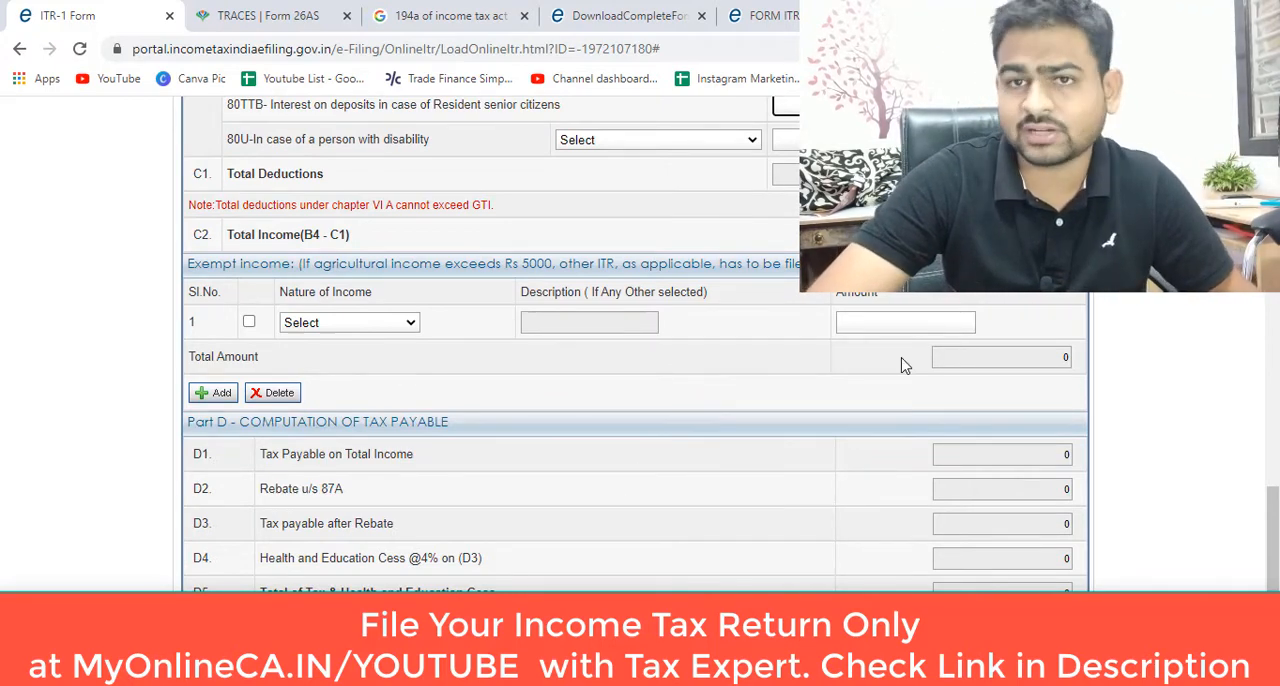
Step: Open the Tax Details section and review the TDS, TCS and advance or self-assessment tax payment schedules
scroll(903, 365, "up", 15)
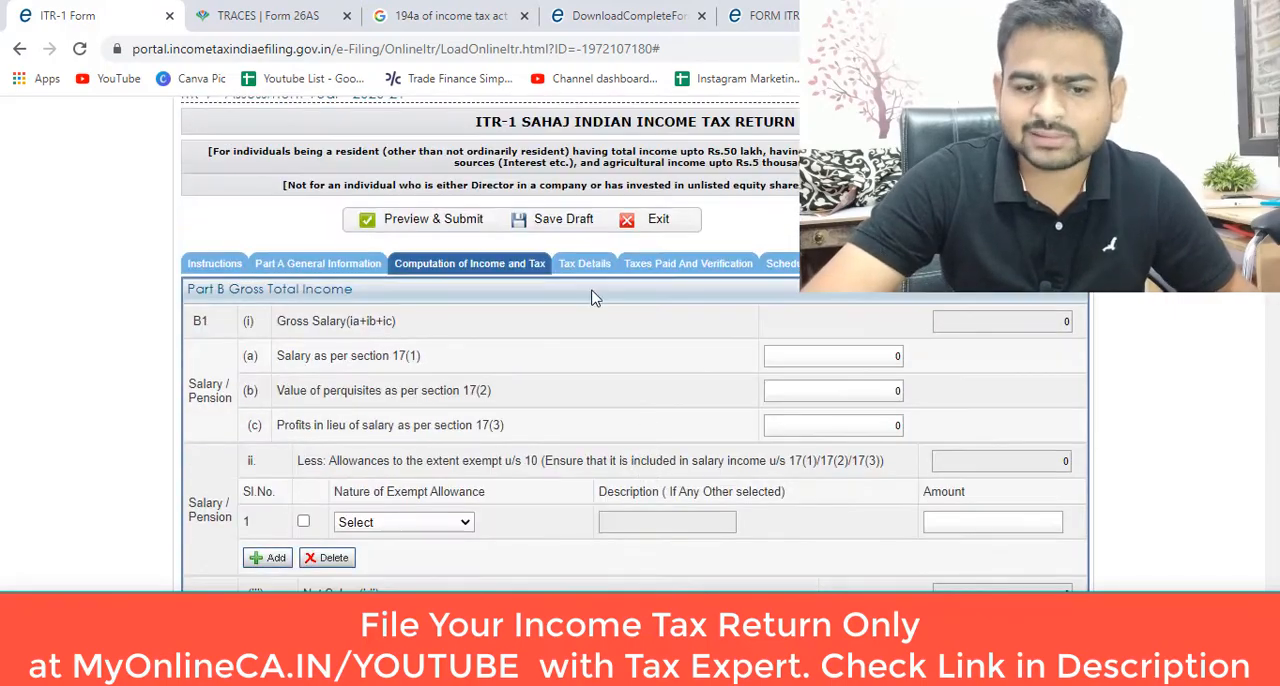
left_click(584, 264)
scroll(606, 443, "down", 4)
scroll(610, 442, "up", 2)
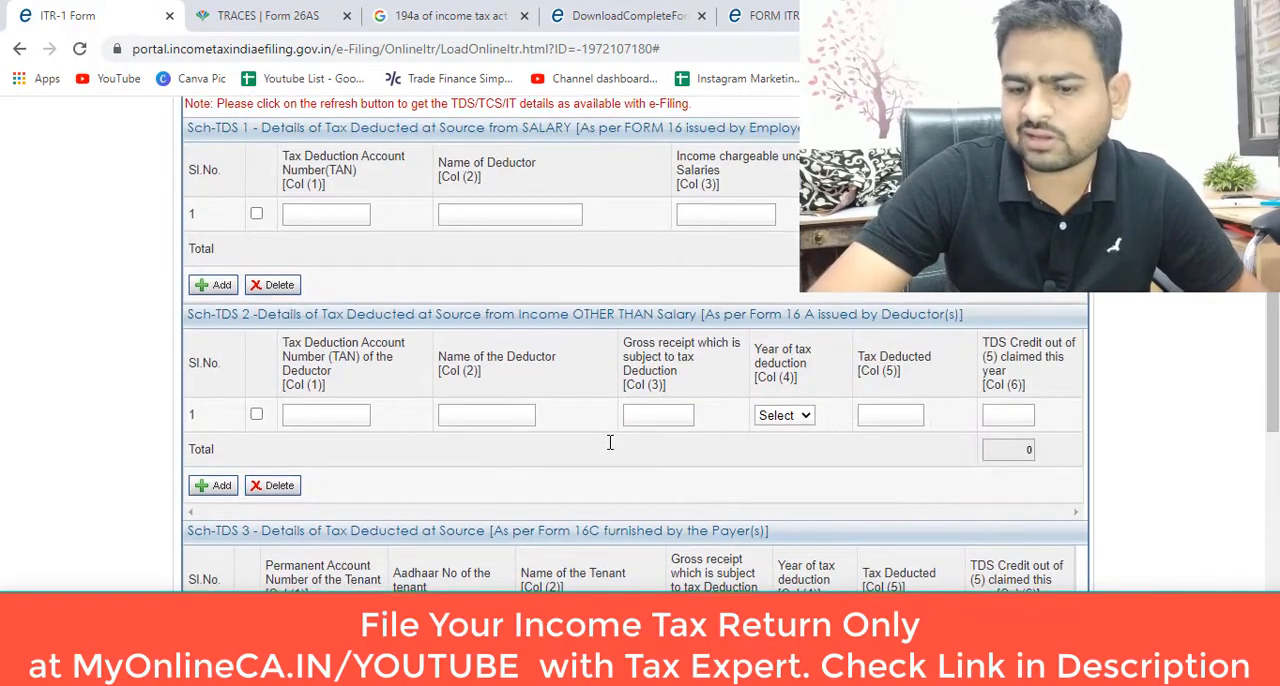
scroll(610, 442, "down", 5)
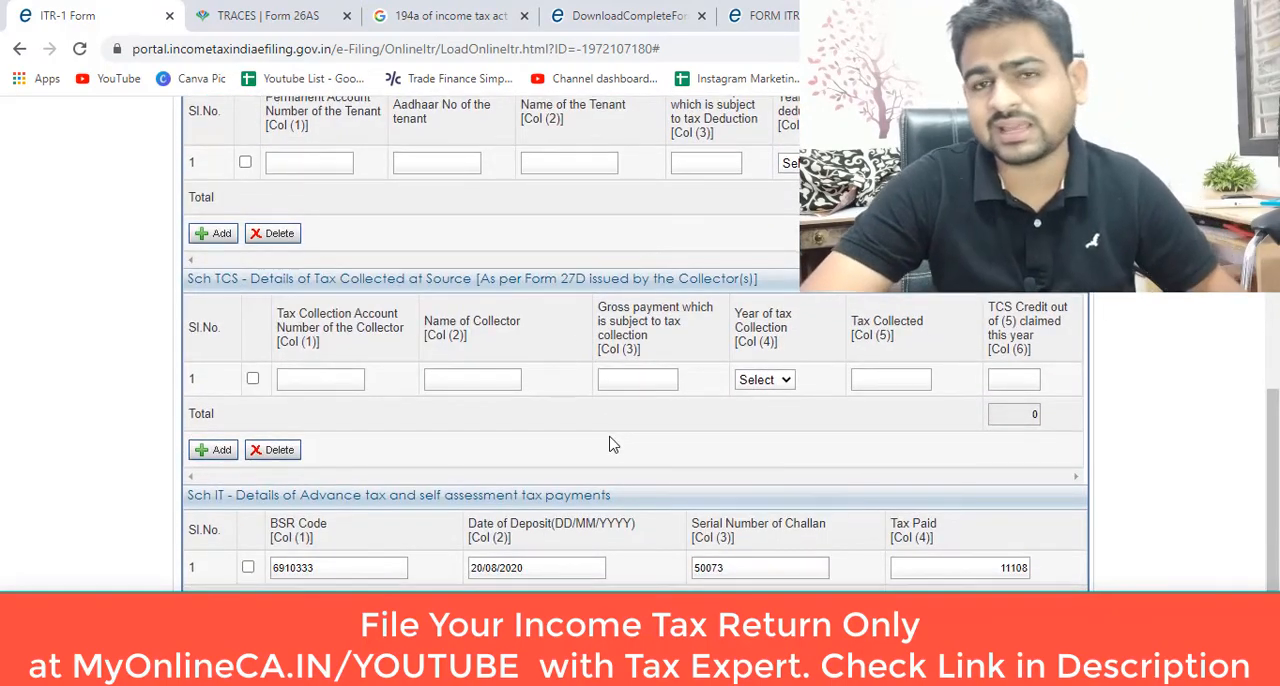
scroll(612, 443, "down", 1)
scroll(610, 438, "up", 1)
scroll(610, 433, "up", 10)
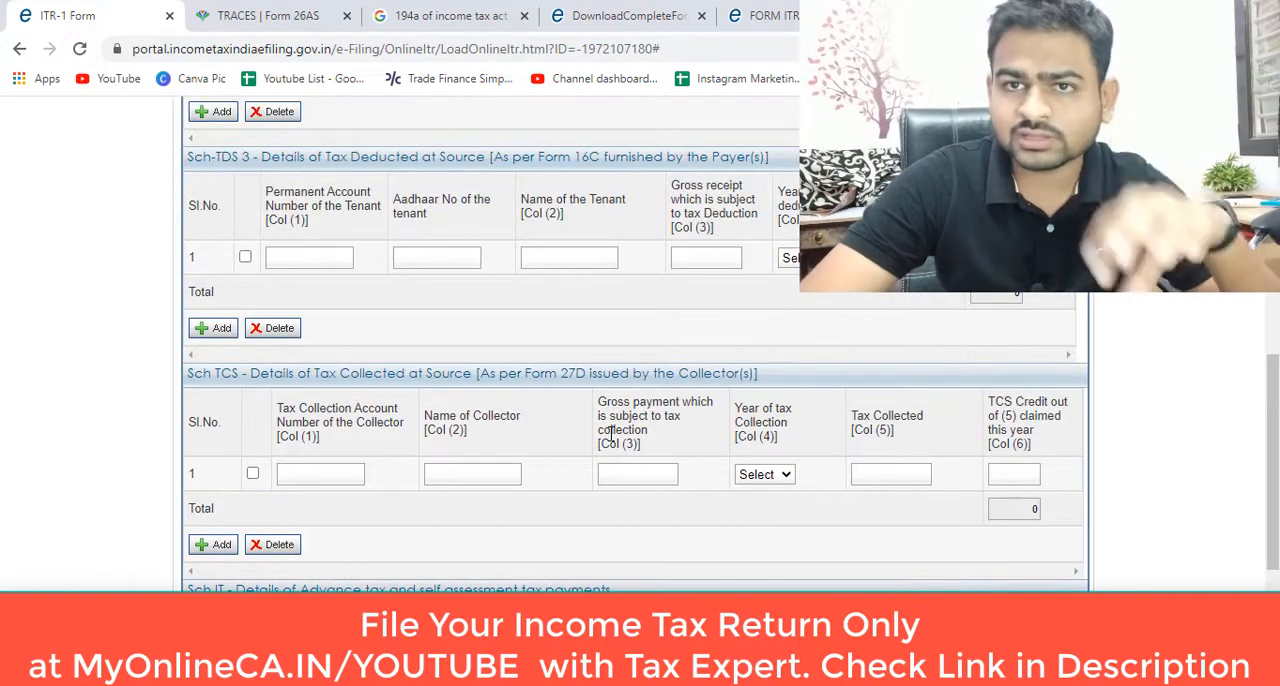
Step: Open the Taxes Paid and Verification section and review the taxes paid, bank account details, declaration and verification options
left_click(686, 168)
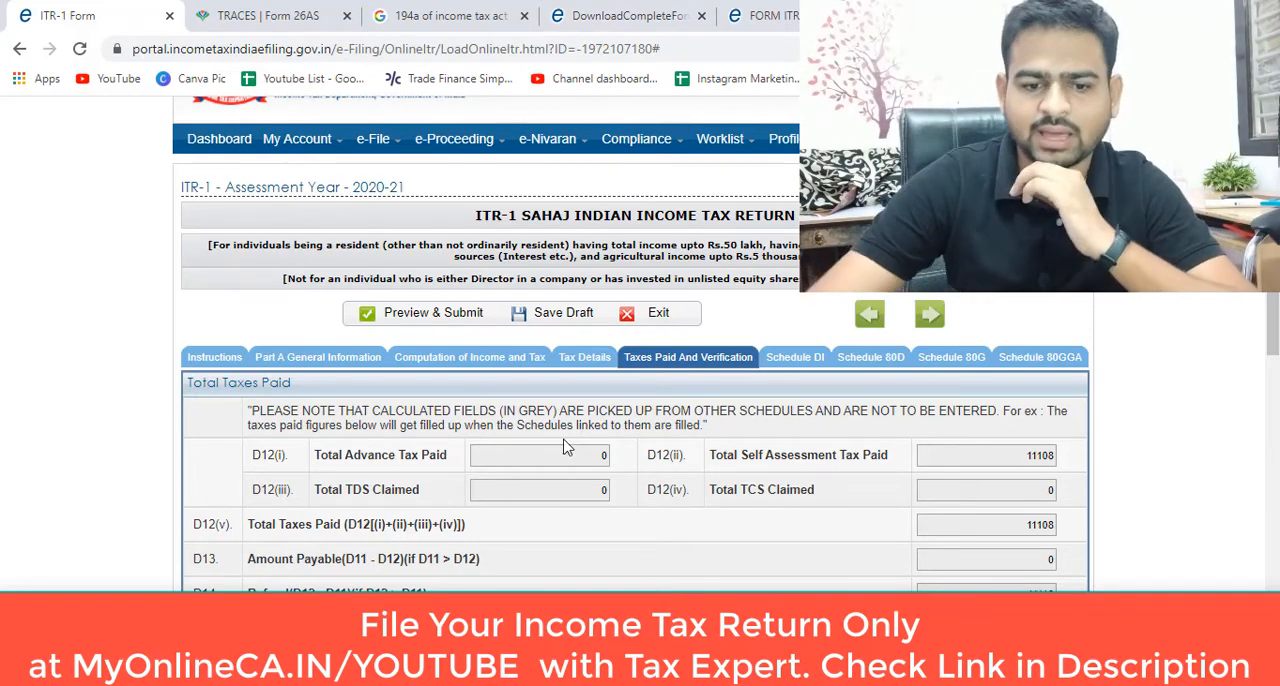
scroll(676, 455, "down", 2)
scroll(676, 455, "down", 4)
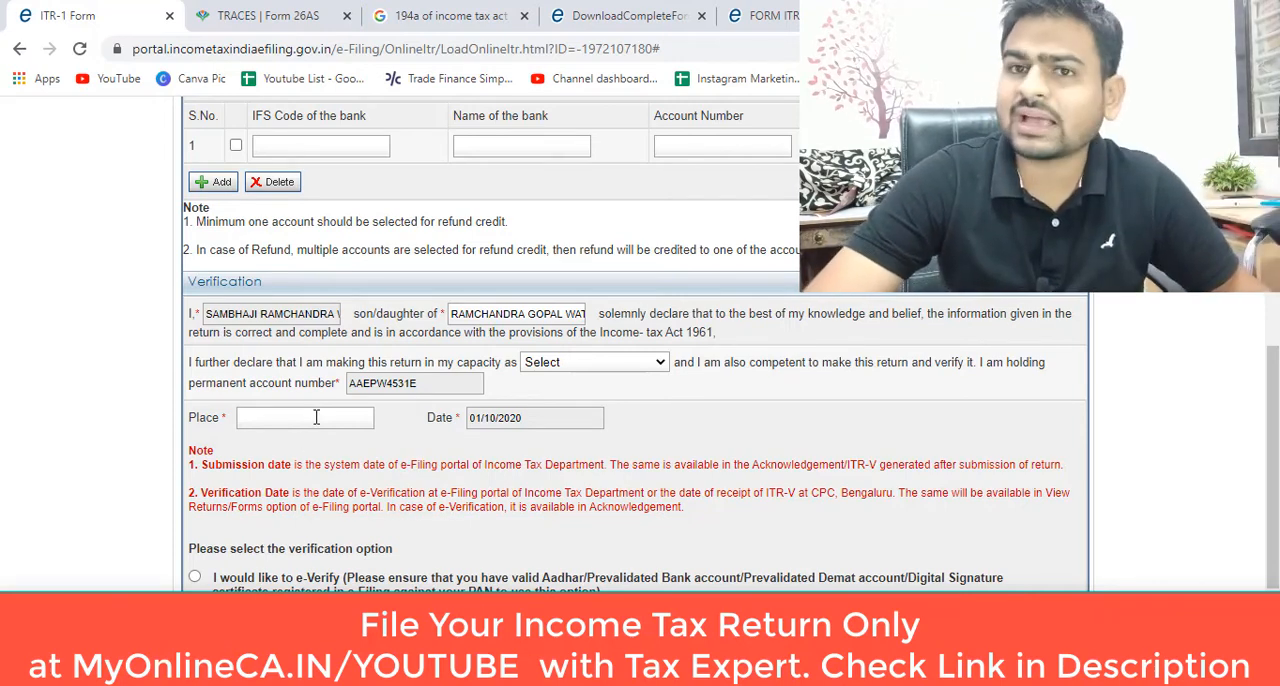
scroll(318, 436, "down", 1)
scroll(318, 436, "down", 3)
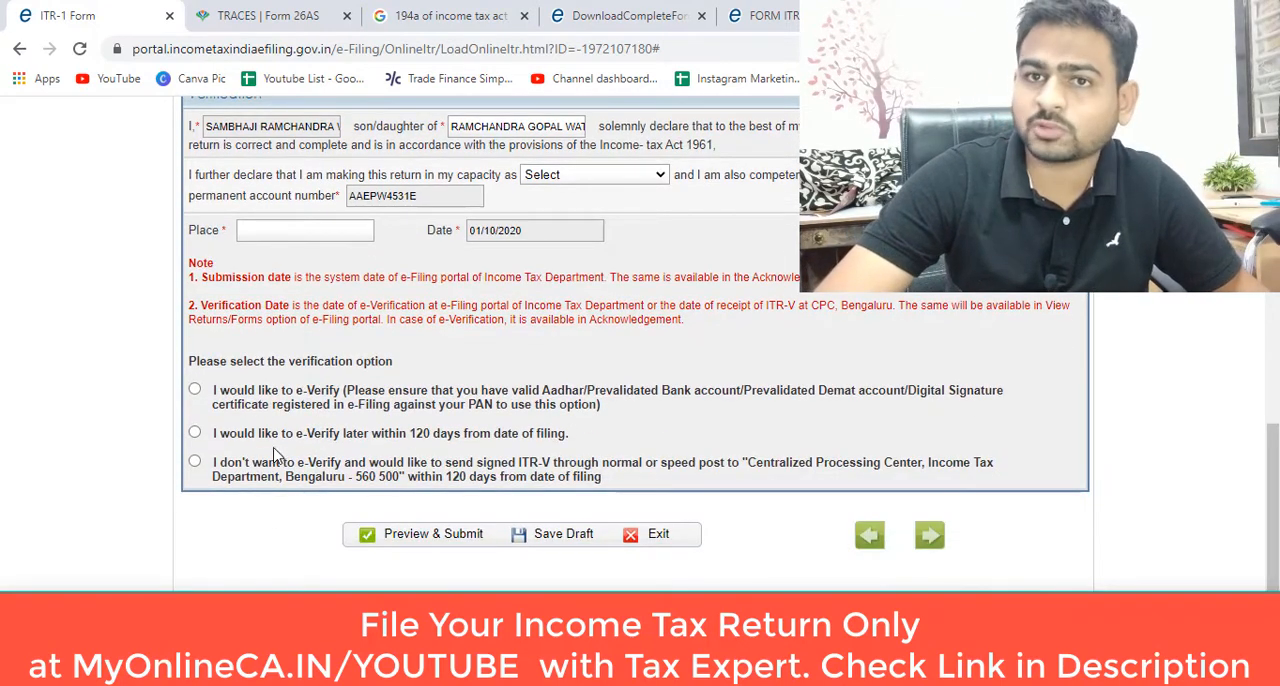